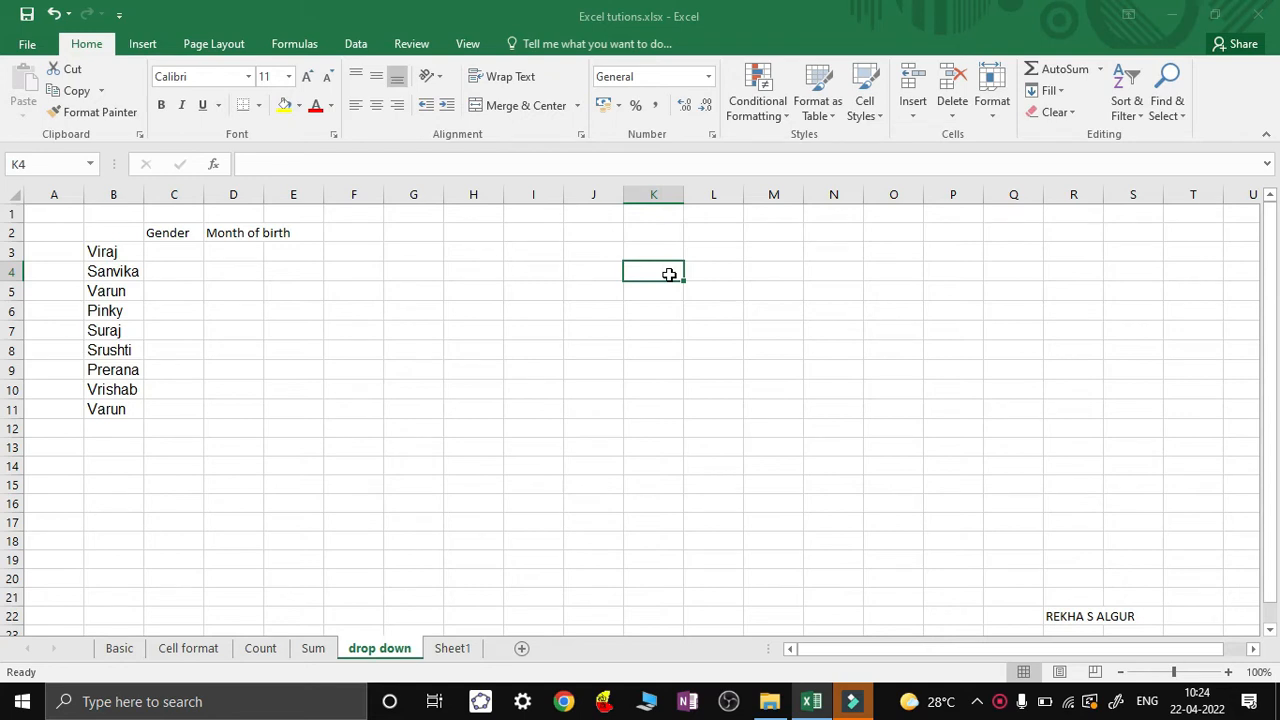
# - Add list data validation to cell C3 under Gender, with Boy,Girl as the source
pyautogui.click(189, 253)
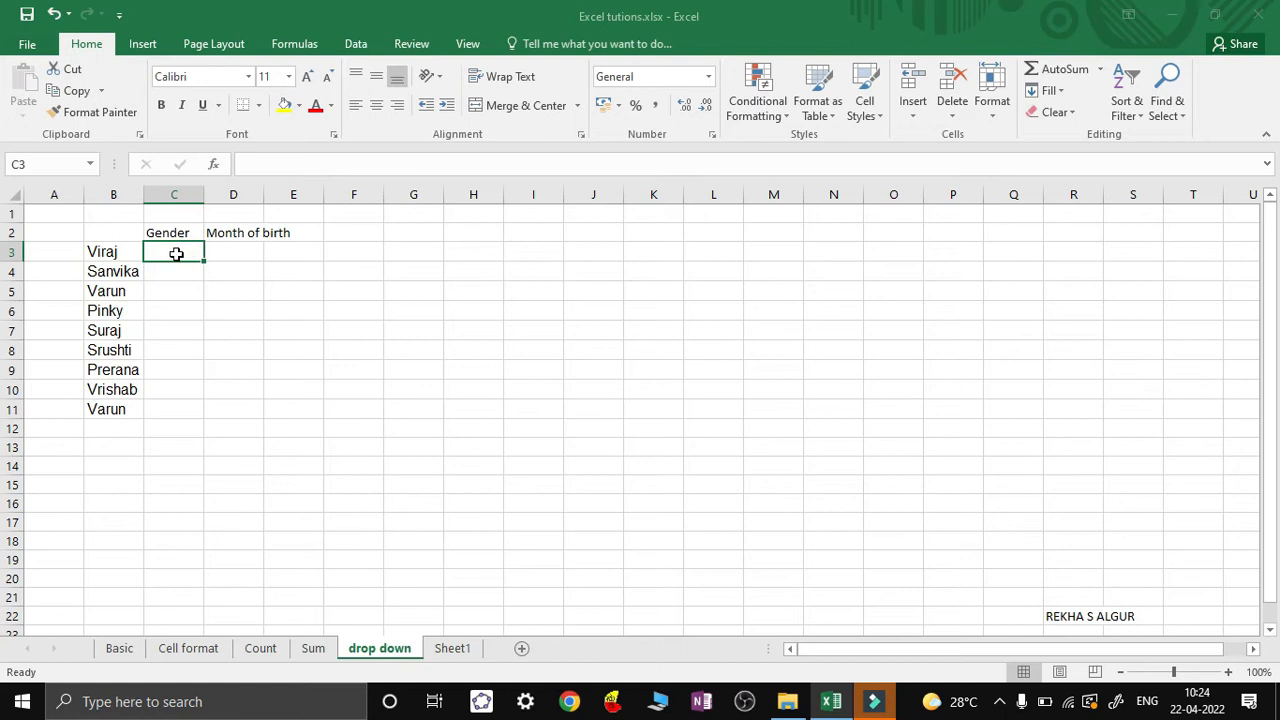
pyautogui.click(357, 47)
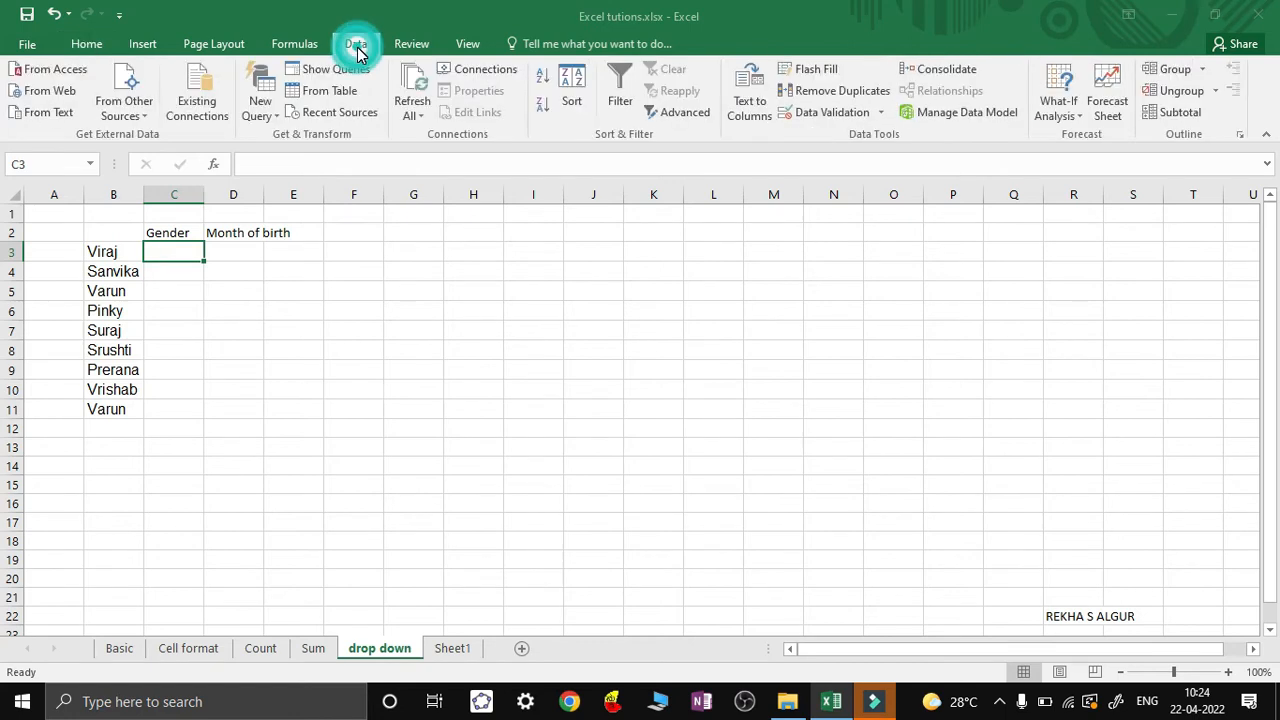
pyautogui.click(831, 115)
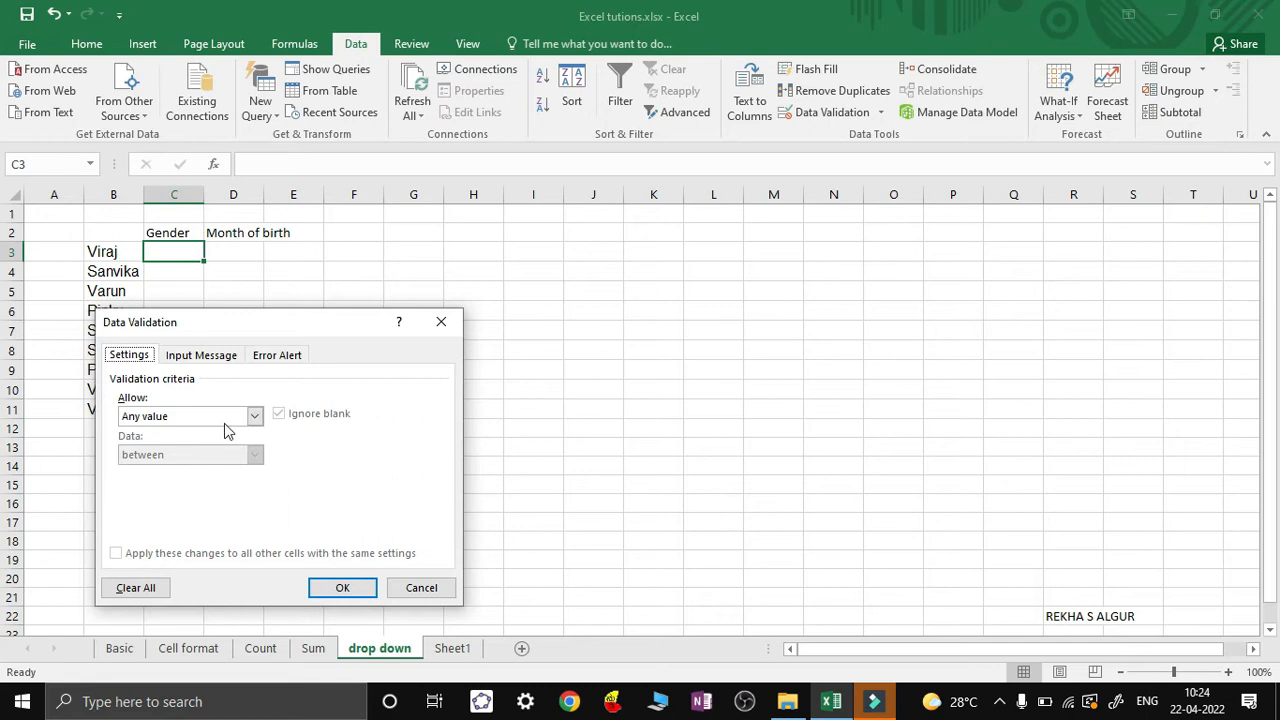
pyautogui.click(257, 421)
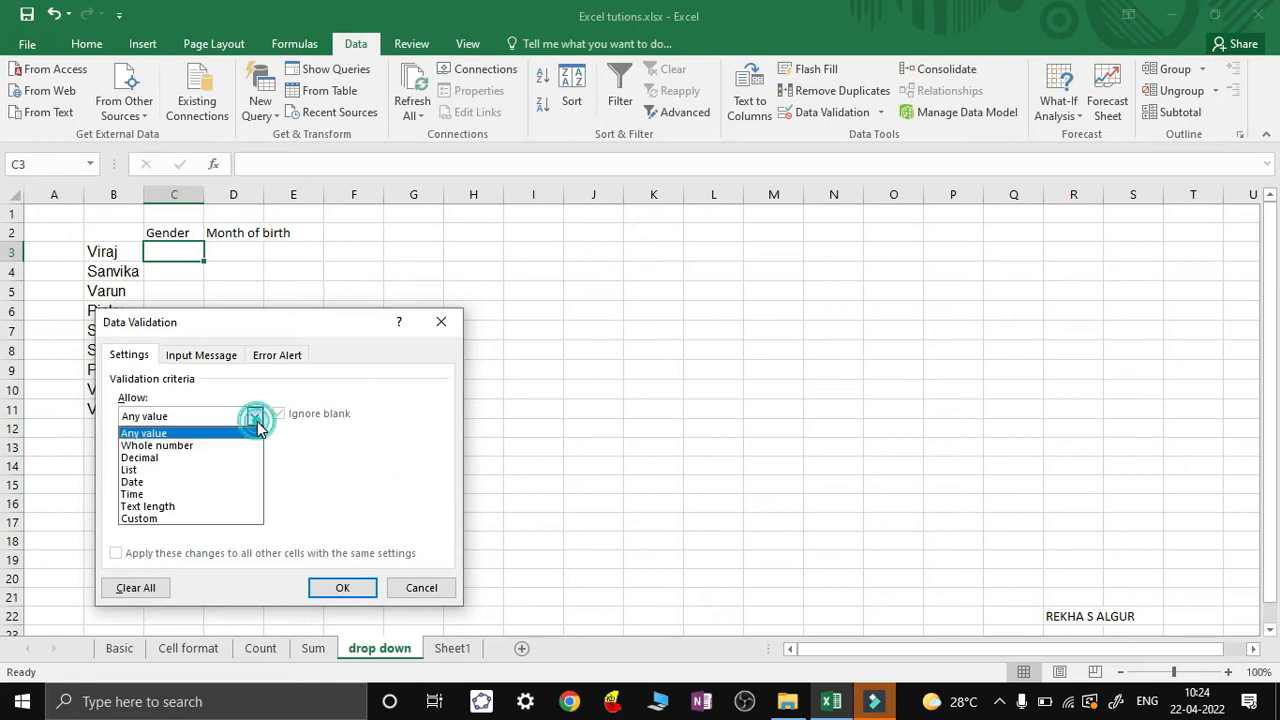
pyautogui.click(166, 474)
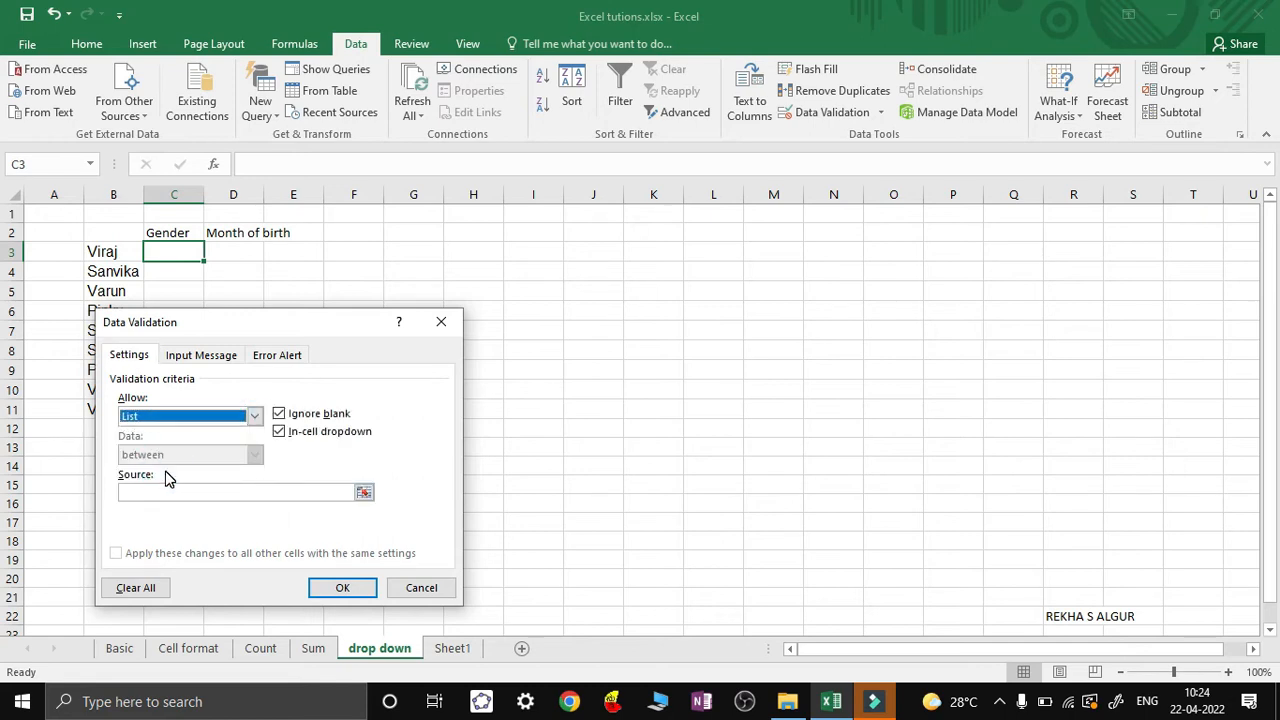
pyautogui.click(171, 490)
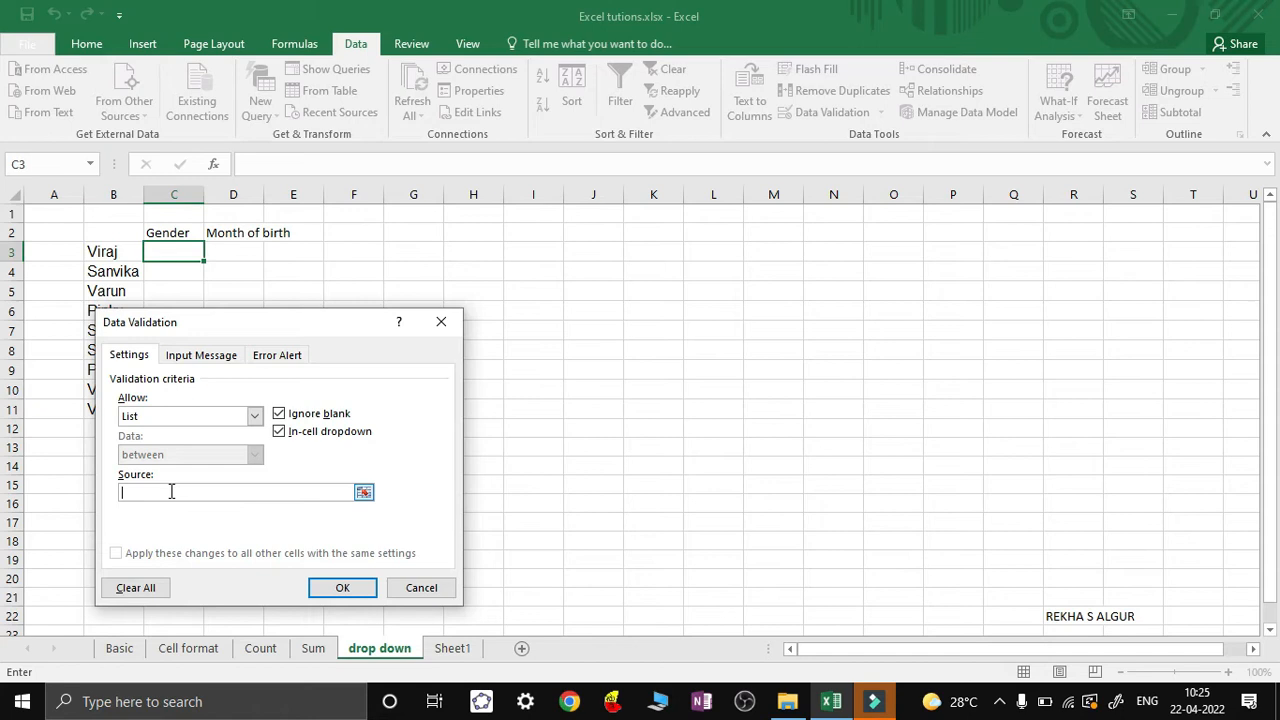
pyautogui.write('Boy,Girl')
pyautogui.click(343, 588)
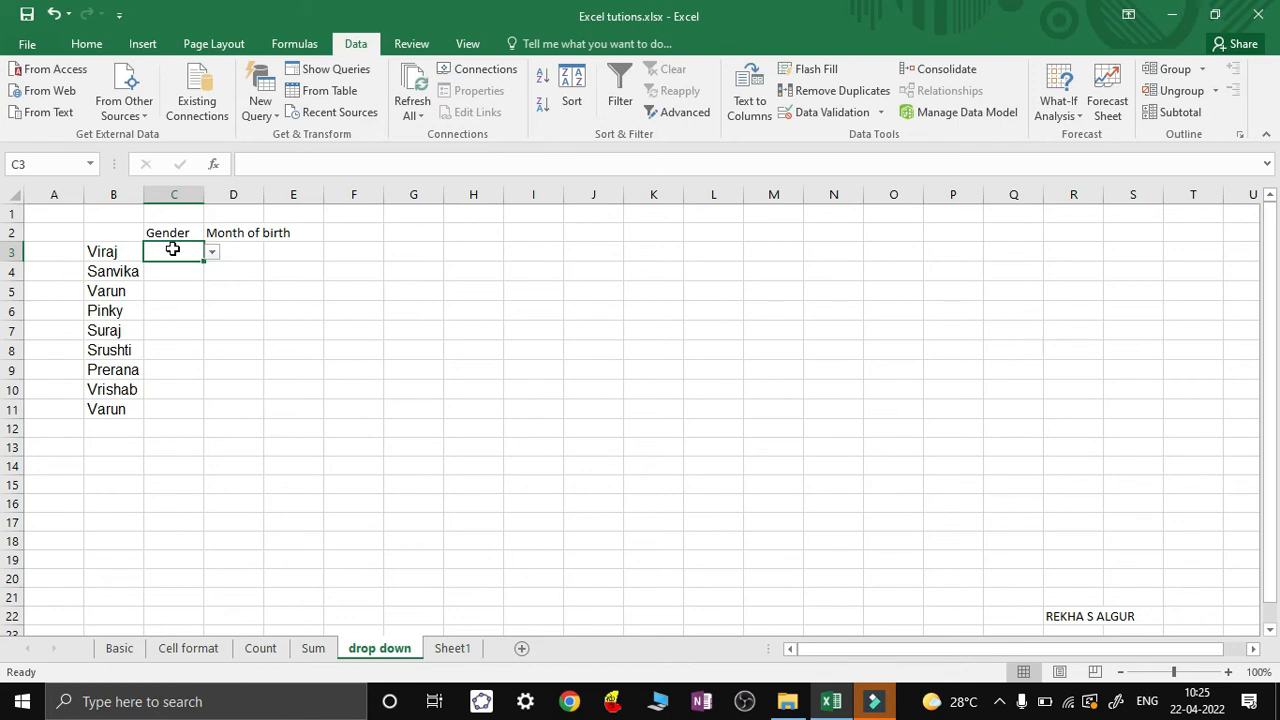
# - Test the drop-down in cell C3 by choosing Boy
pyautogui.click(172, 249)
pyautogui.click(213, 256)
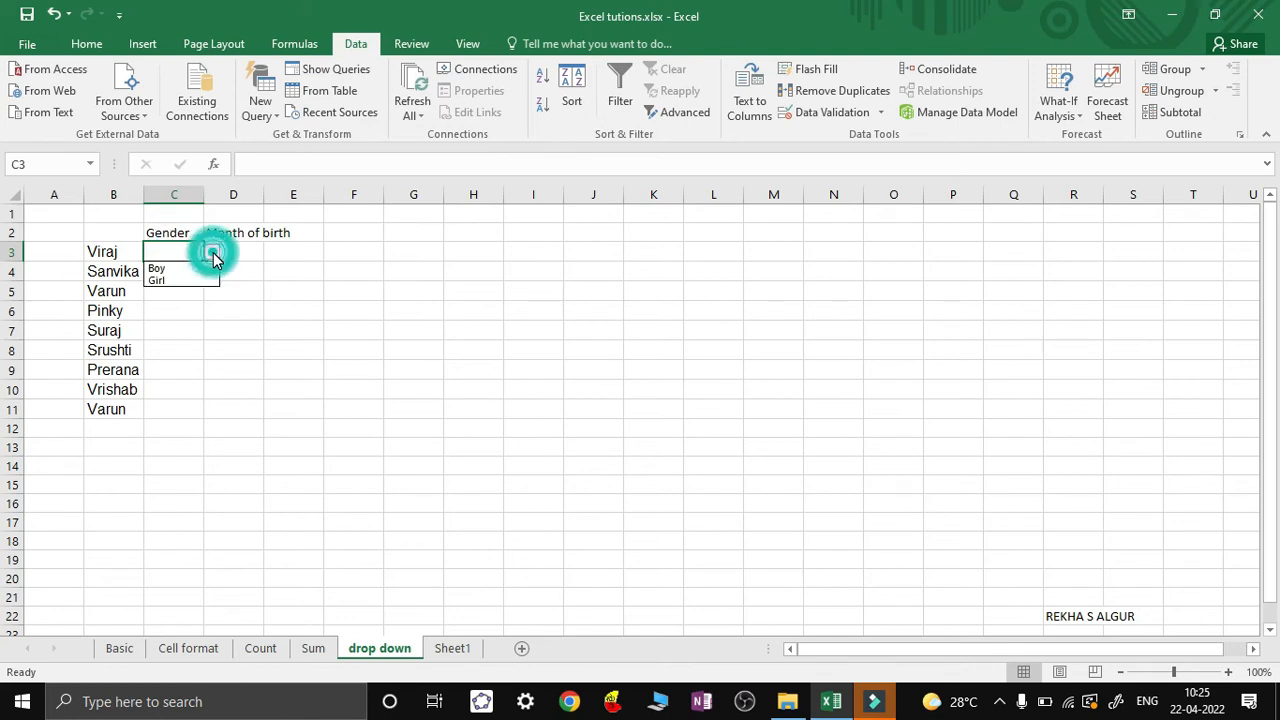
pyautogui.click(160, 269)
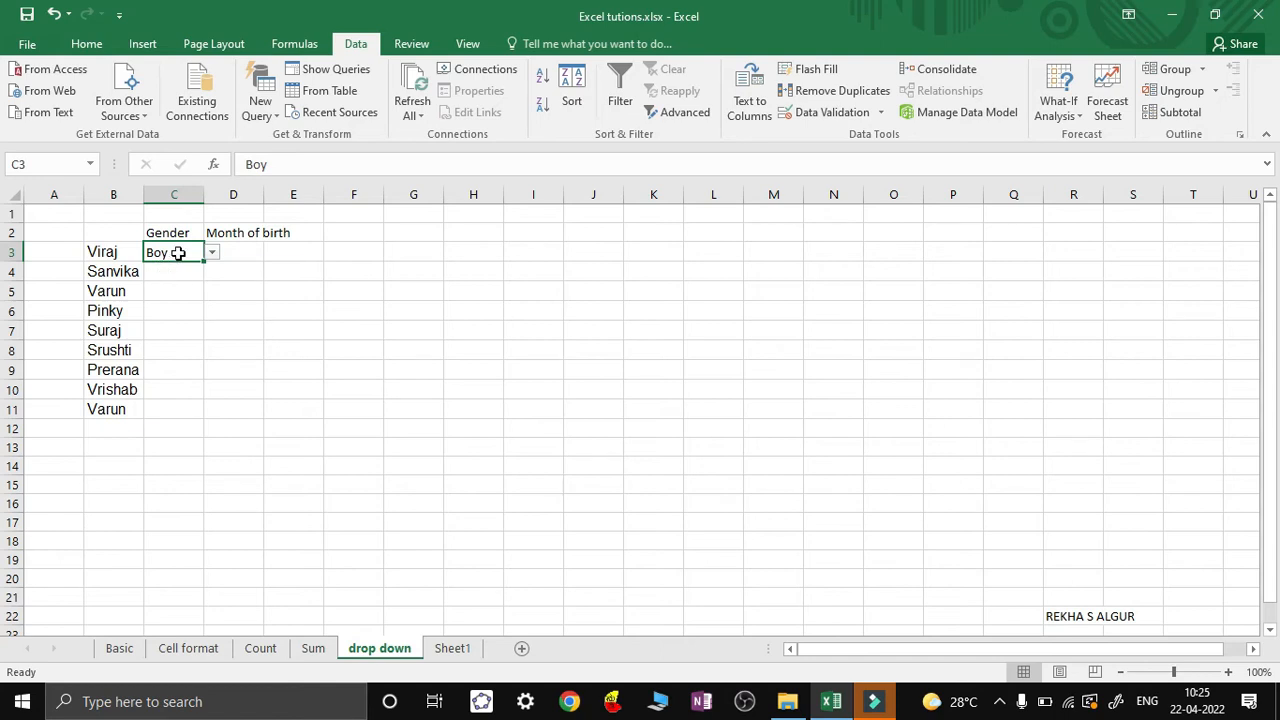
# - Clear the entry in cell C3 and fill its drop-down down the Gender column through C11
pyautogui.click(178, 252)
pyautogui.press('Delete')
pyautogui.moveTo(203, 258); pyautogui.dragTo(207, 414)
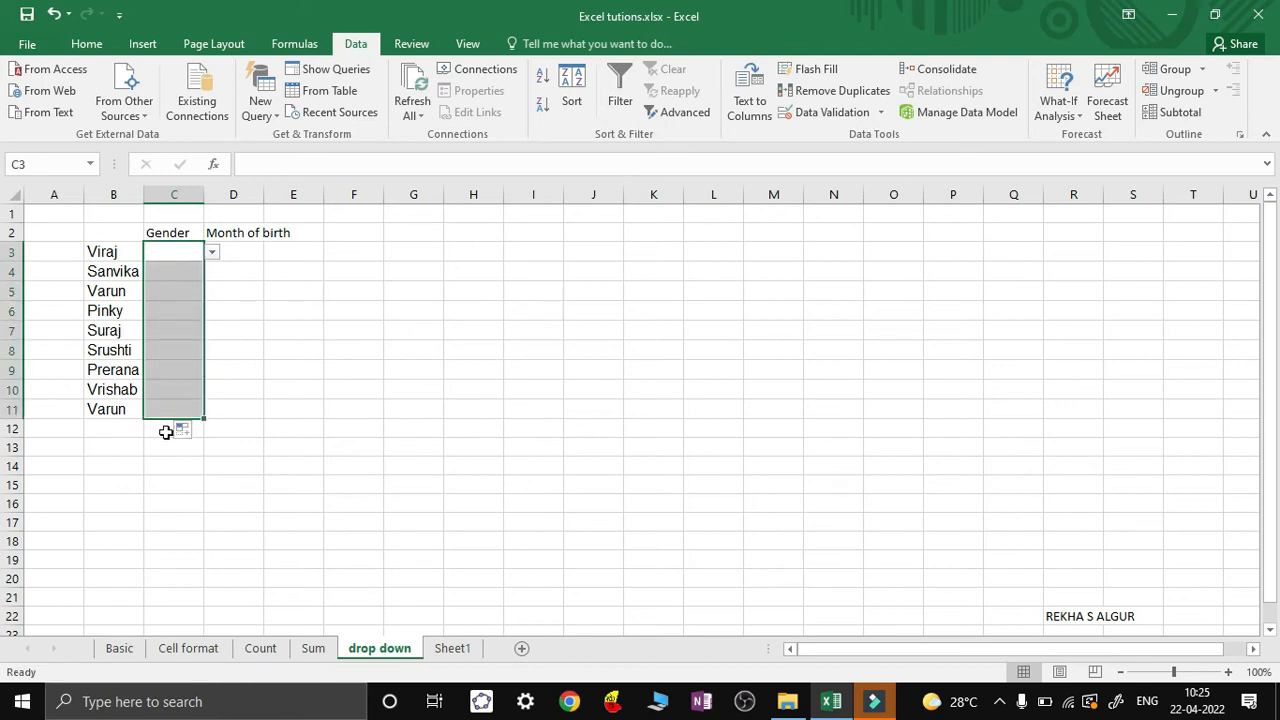
pyautogui.click(325, 372)
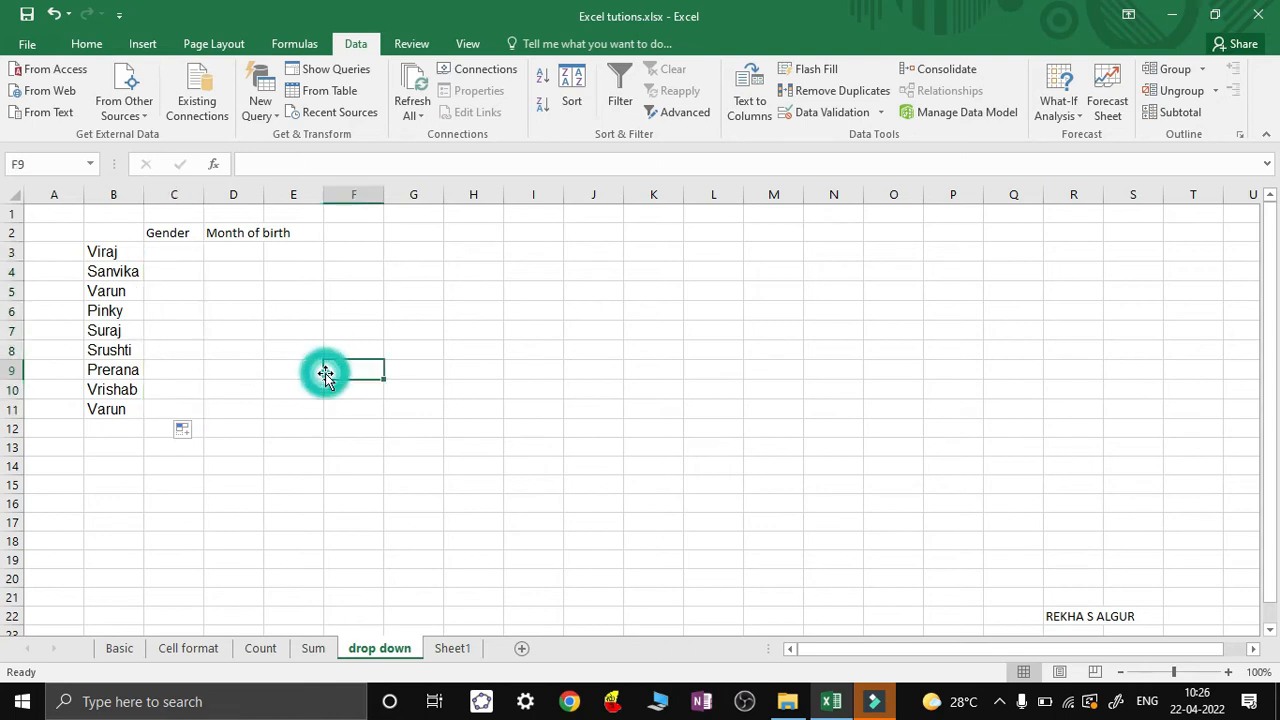
# - Choose the genders from the drop-down lists: Girl in C4, Boy in C5 and Girl in C6
pyautogui.click(184, 276)
pyautogui.click(212, 272)
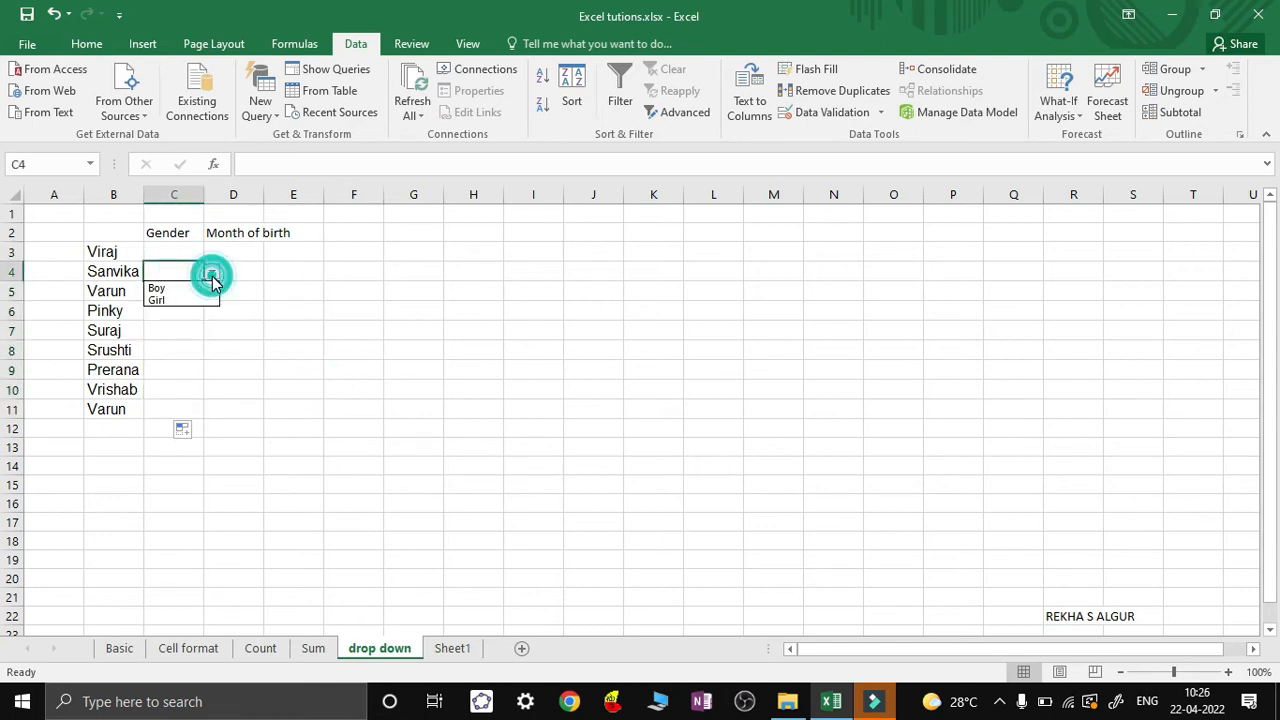
pyautogui.click(172, 298)
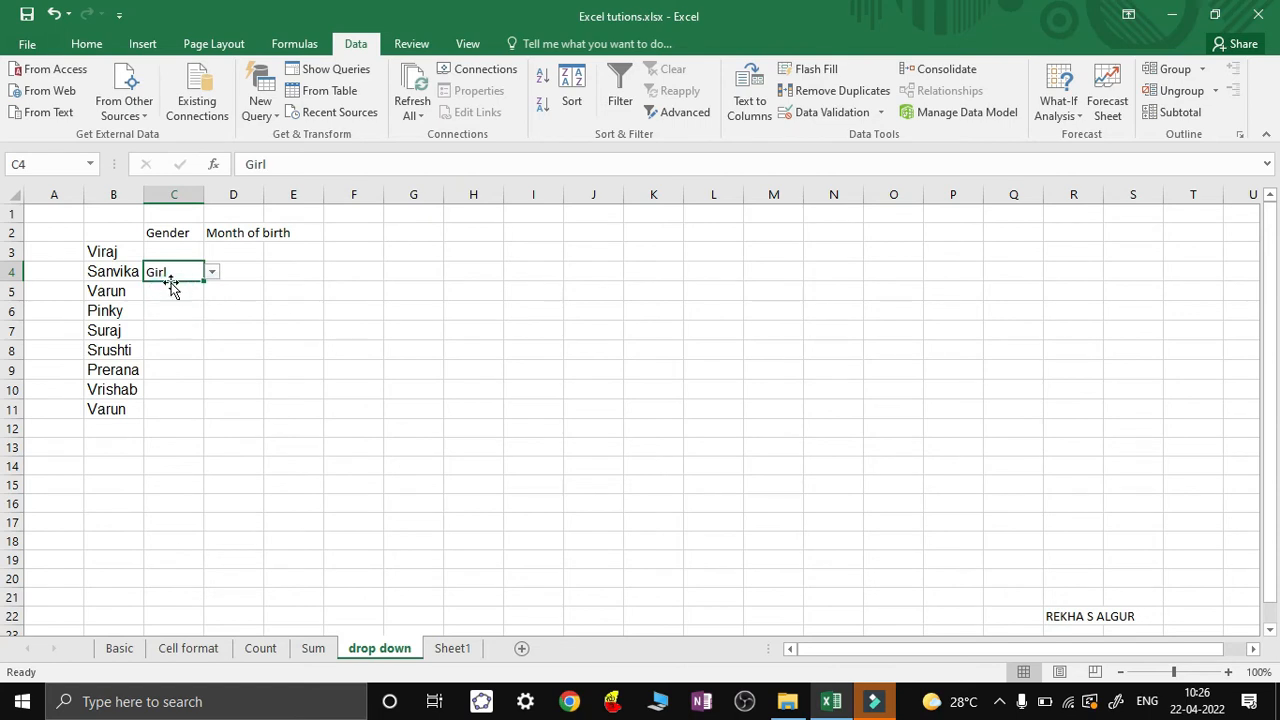
pyautogui.click(171, 290)
pyautogui.click(211, 293)
pyautogui.click(166, 307)
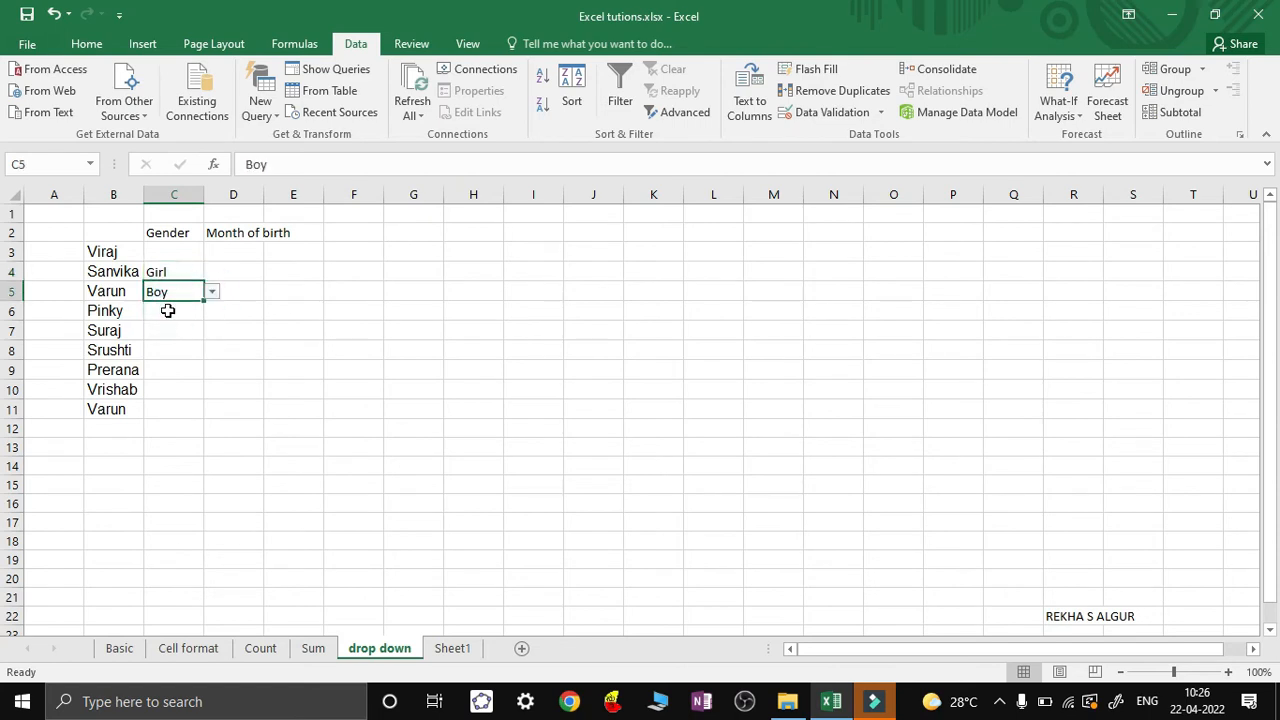
pyautogui.click(180, 310)
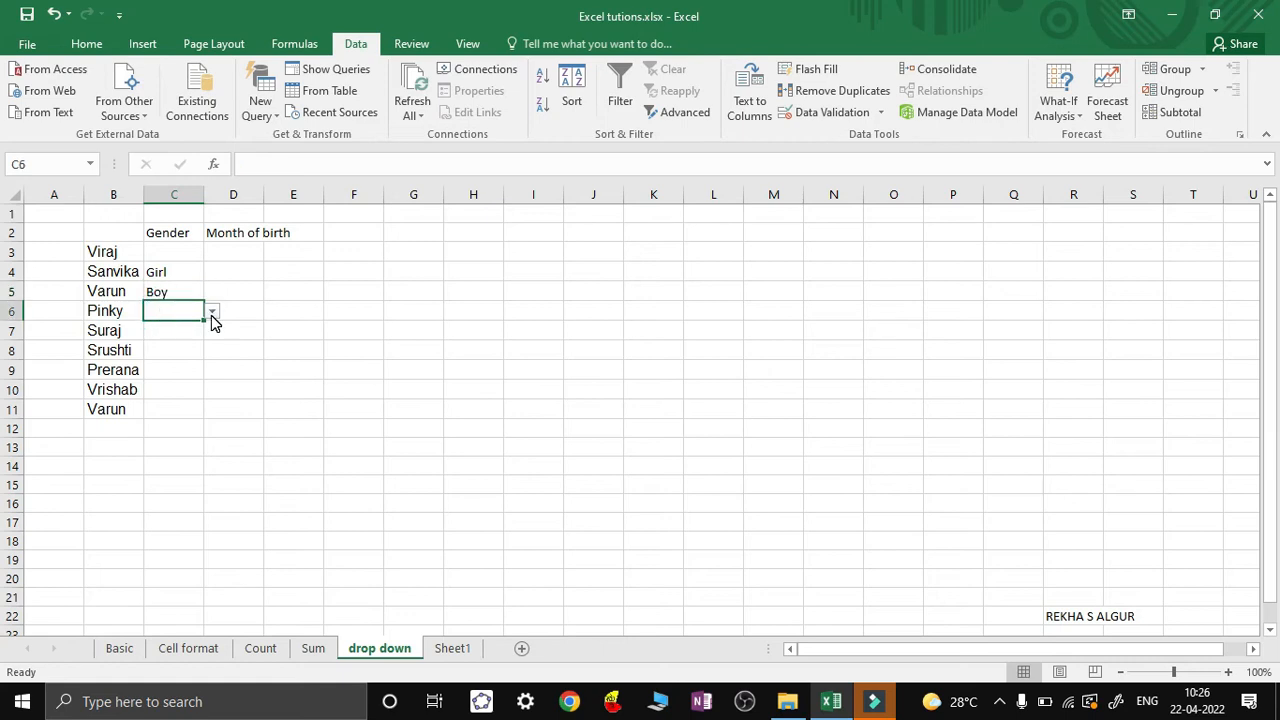
pyautogui.click(211, 314)
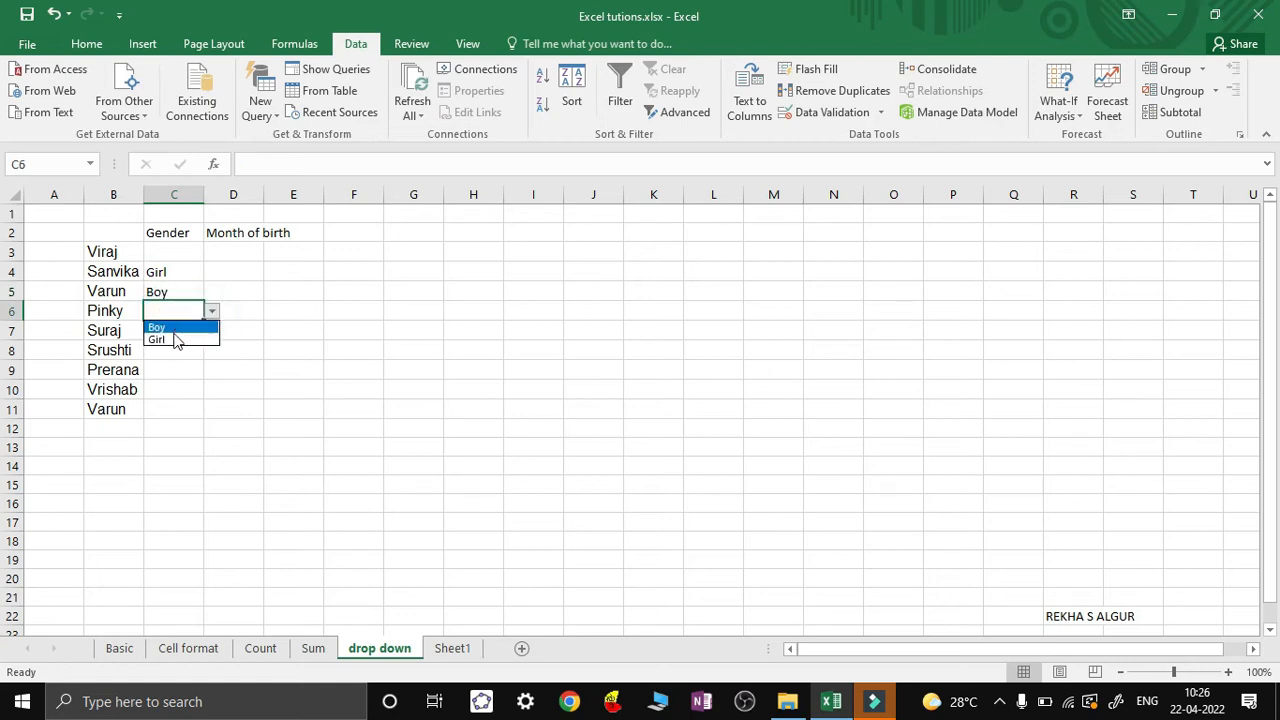
pyautogui.click(172, 339)
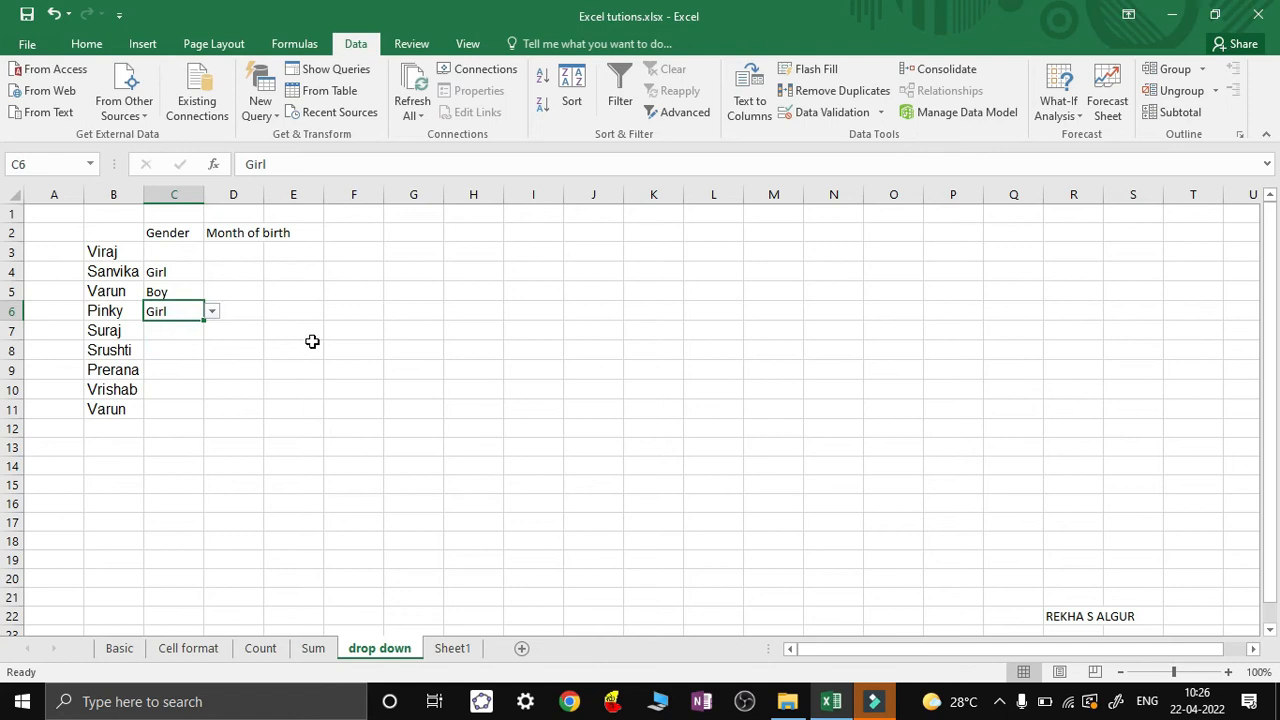
pyautogui.click(311, 344)
# - Choose Boy from the drop-down list in cell C3, the first Gender entry
pyautogui.click(164, 251)
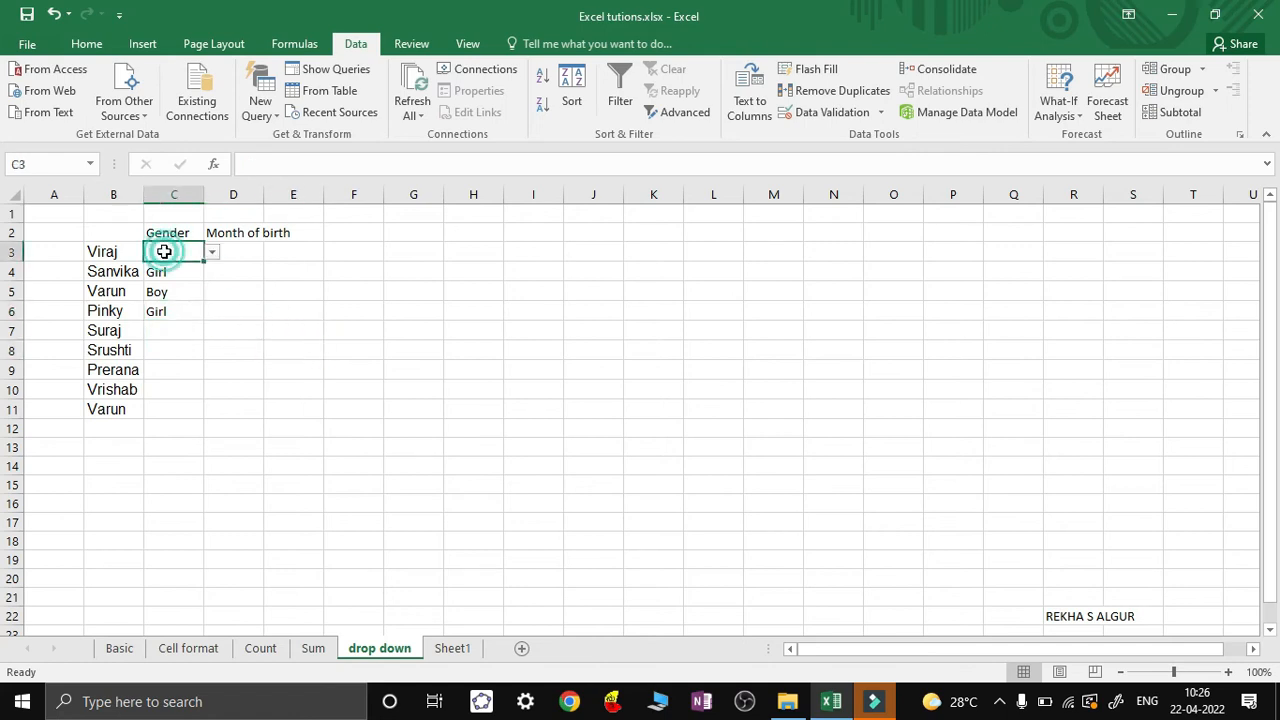
pyautogui.click(212, 254)
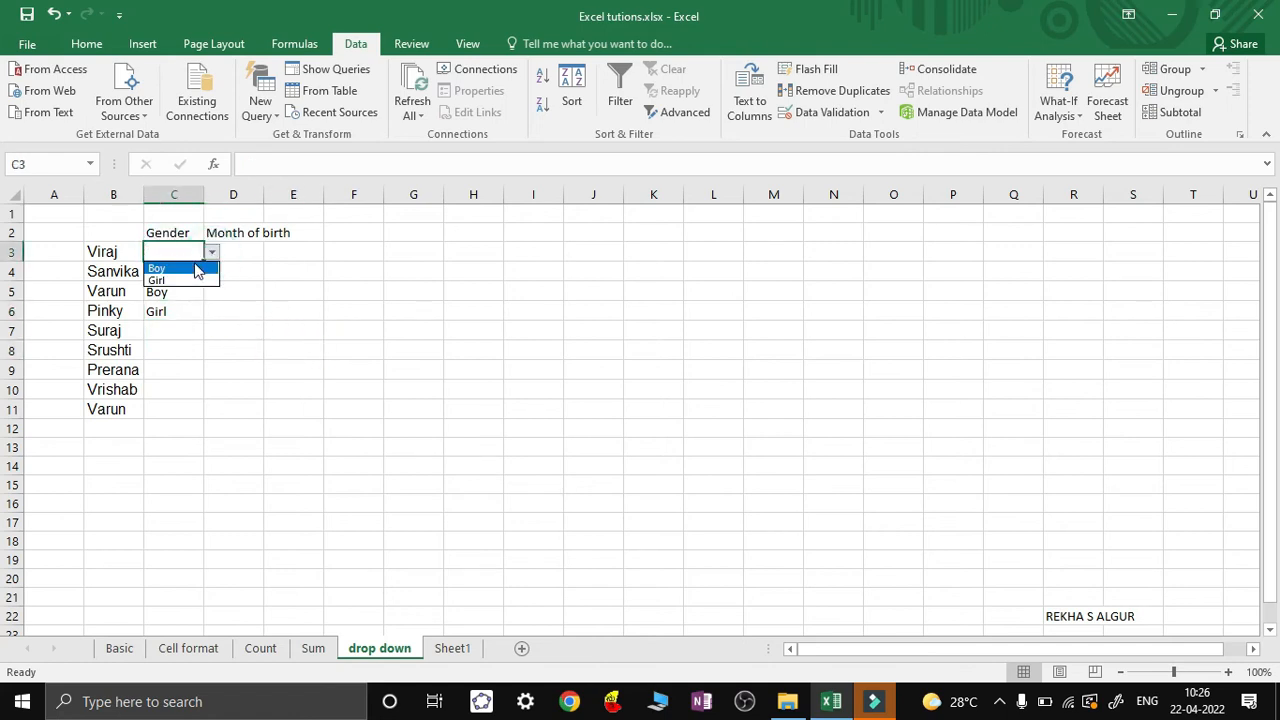
pyautogui.click(191, 270)
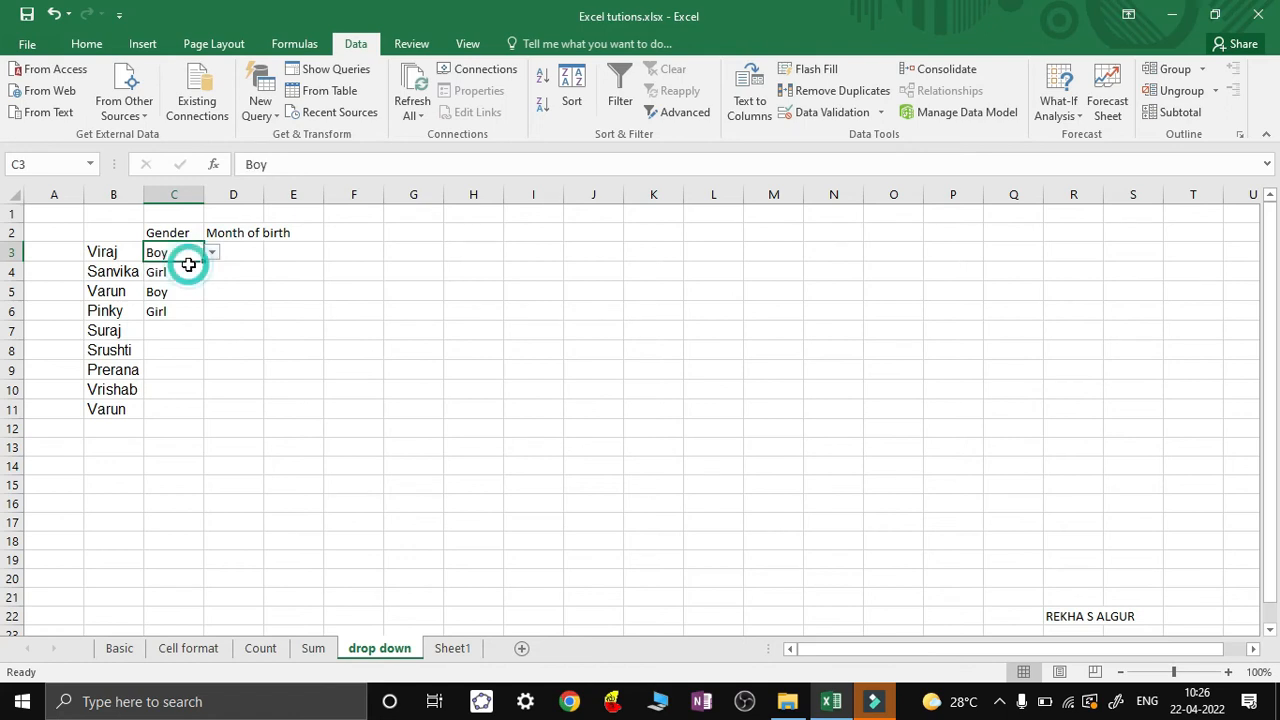
pyautogui.click(408, 473)
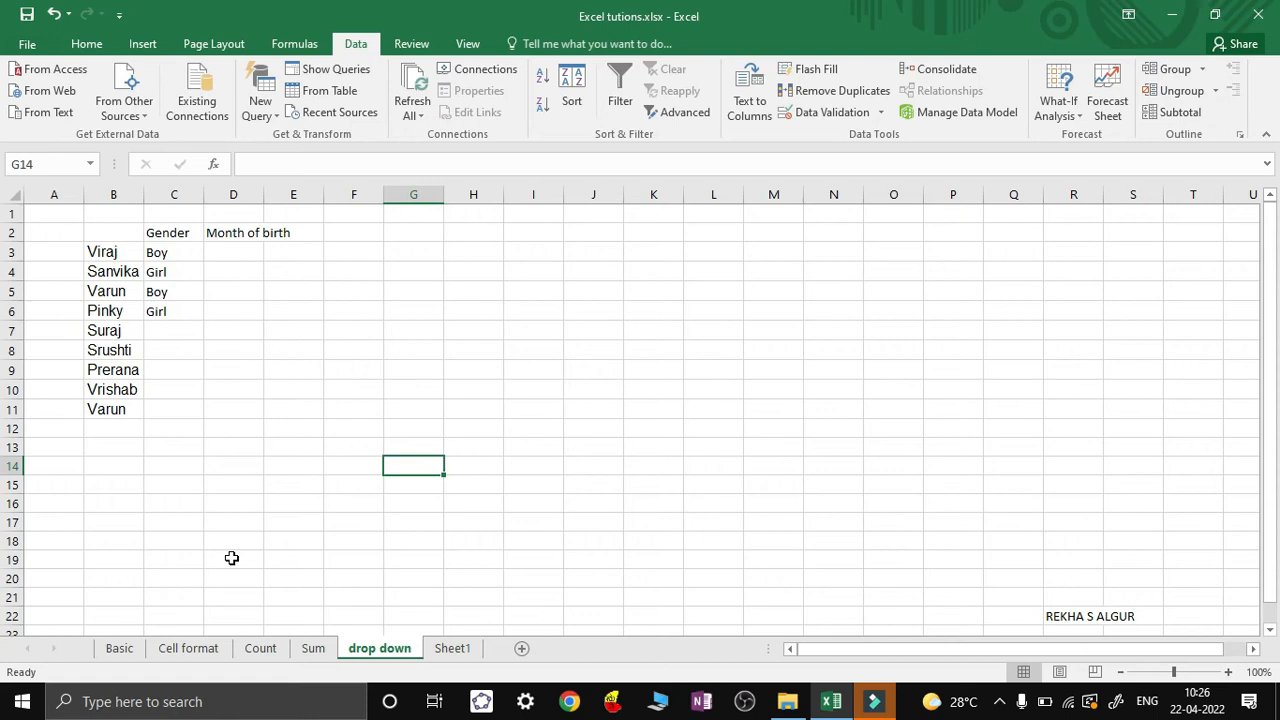
# - Review the month names on Sheet1, and set data validation for cell D3 on the drop down sheet to allow a List
pyautogui.click(455, 650)
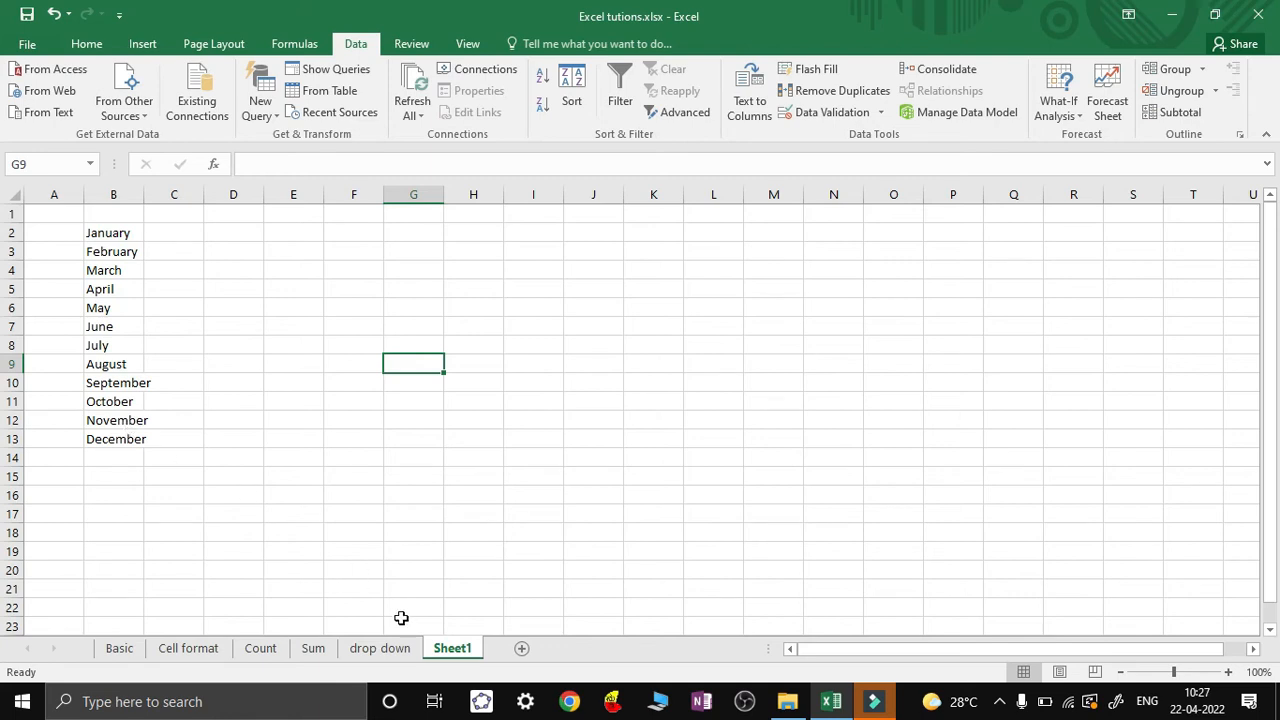
pyautogui.click(380, 648)
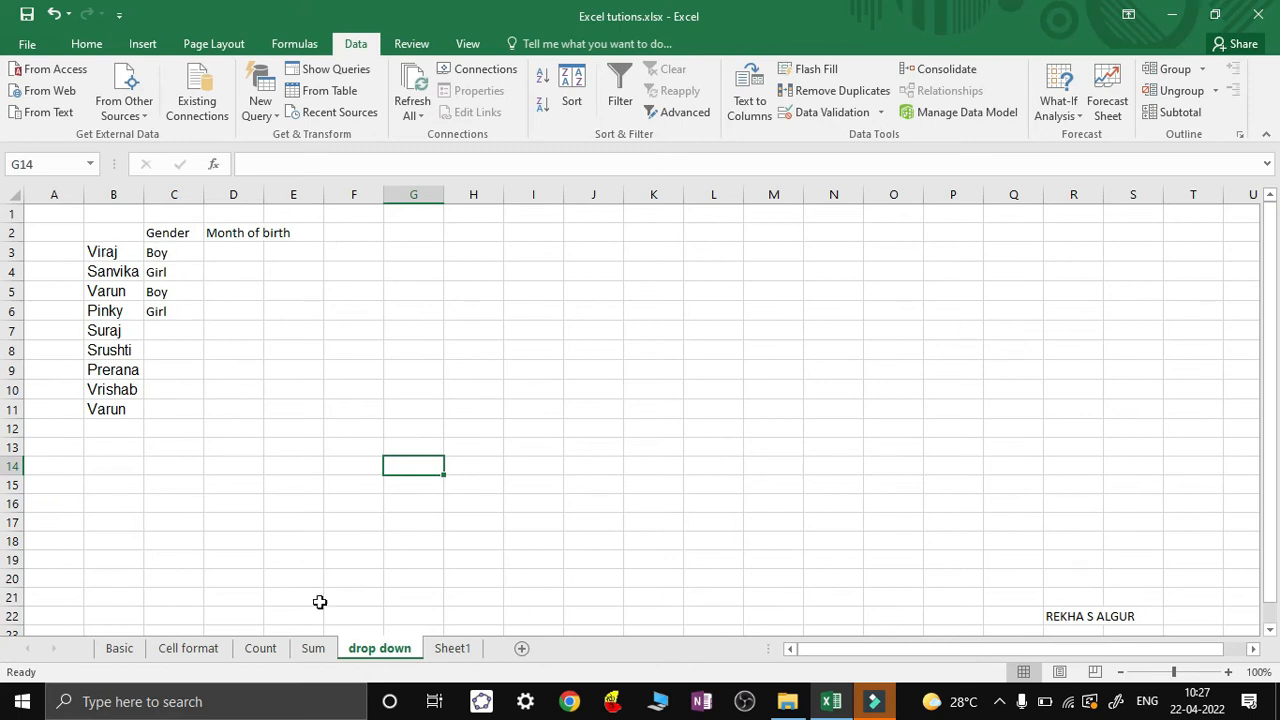
pyautogui.click(242, 255)
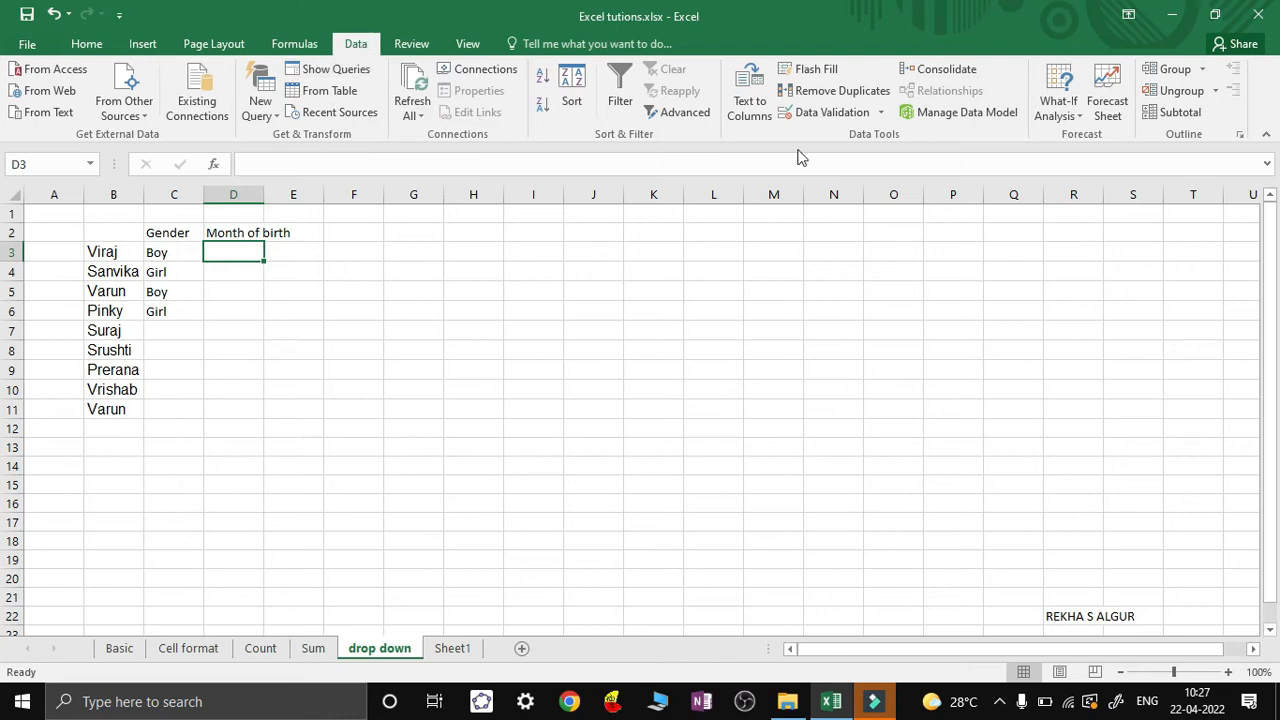
pyautogui.click(829, 113)
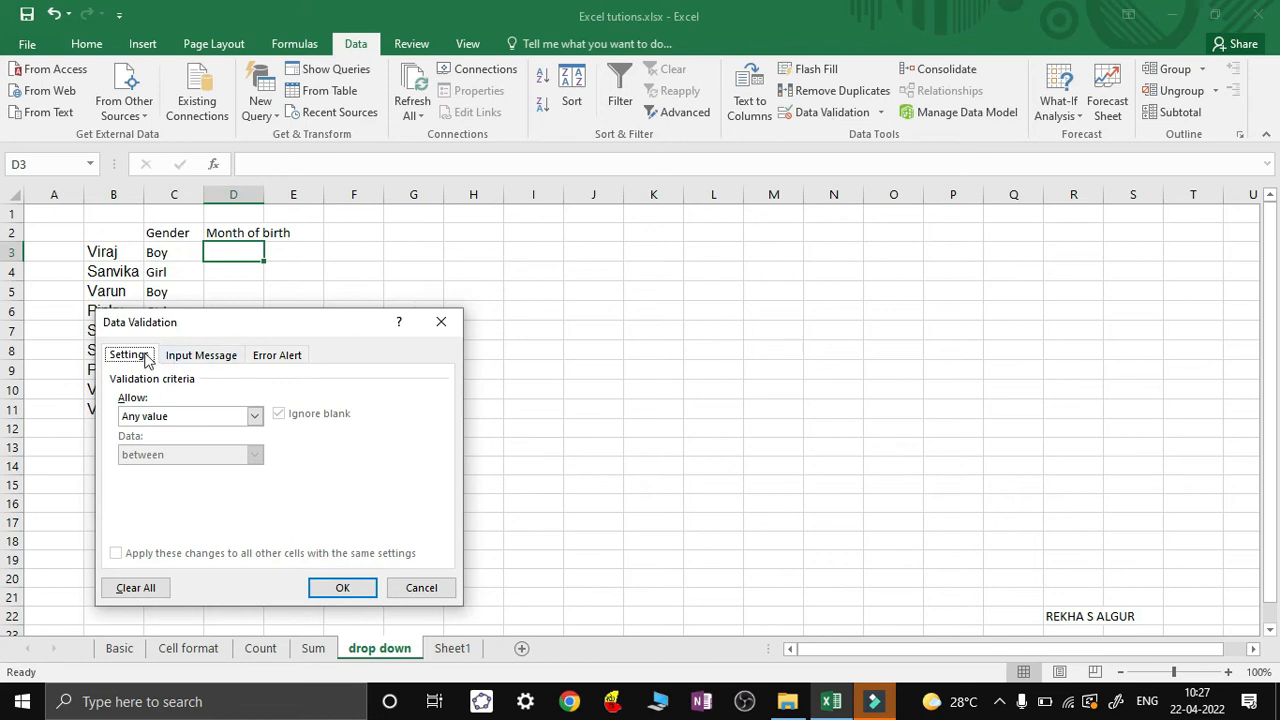
pyautogui.click(254, 420)
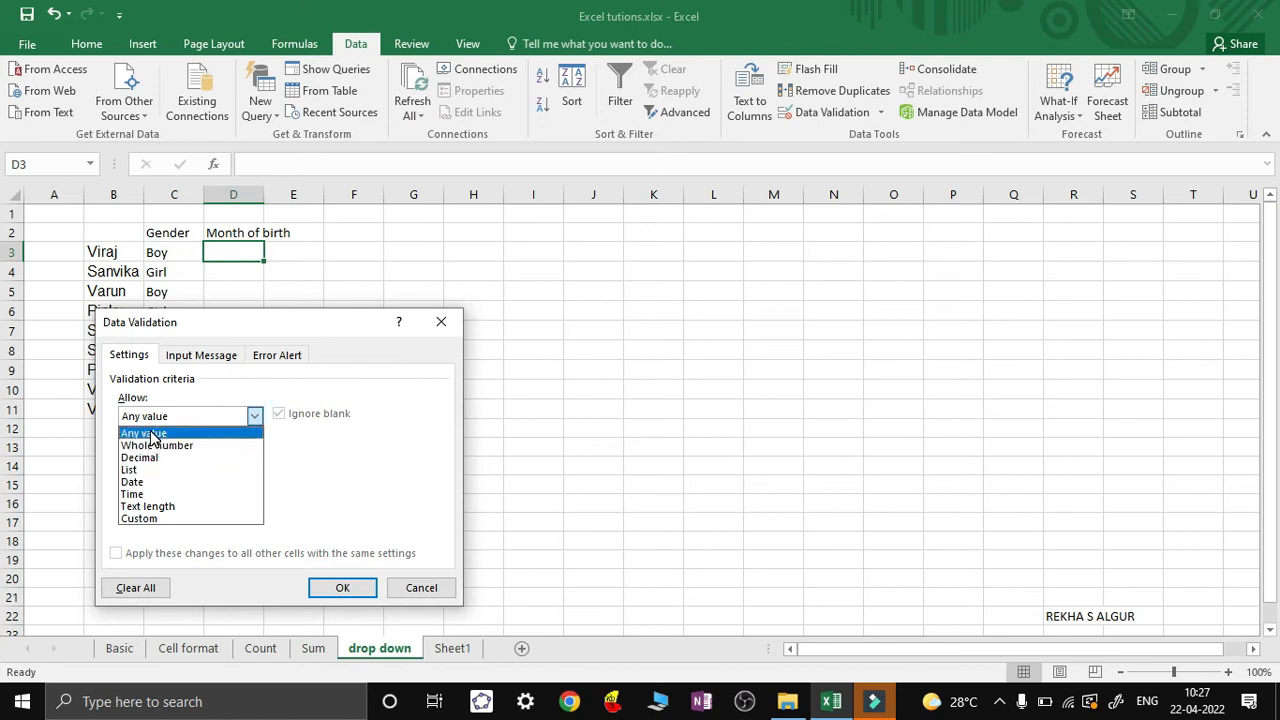
pyautogui.click(136, 470)
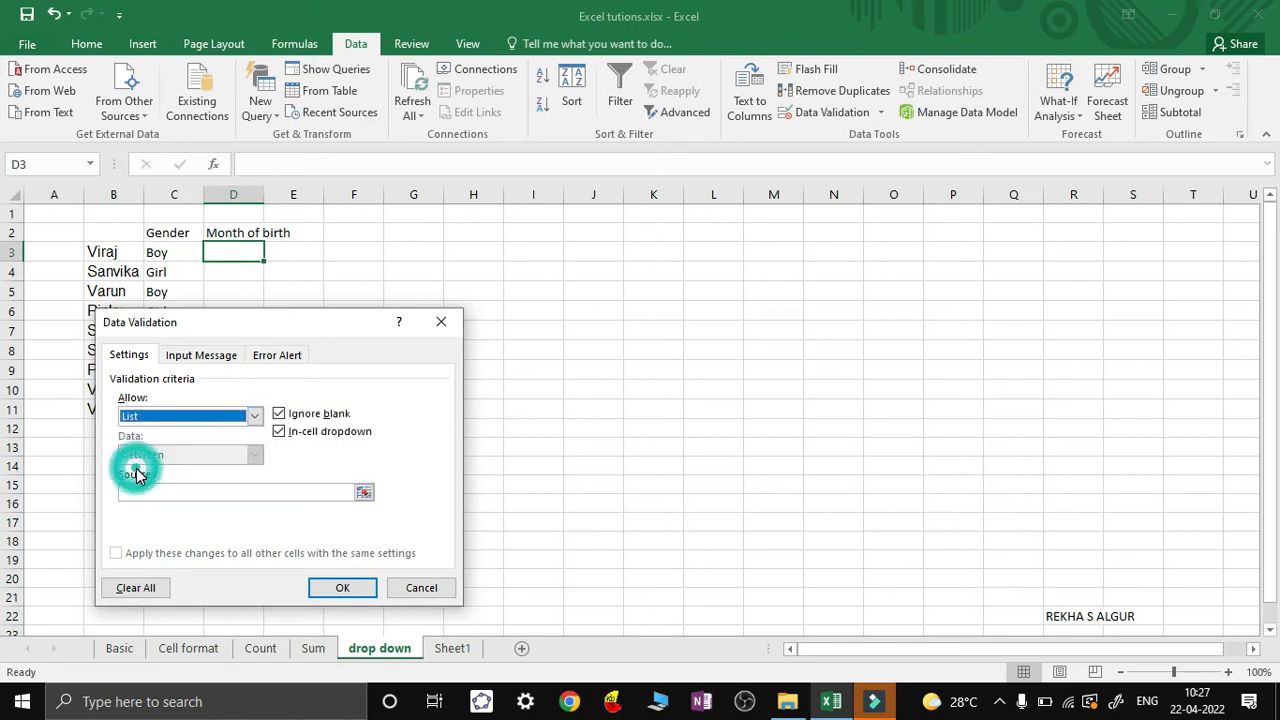
pyautogui.click(149, 489)
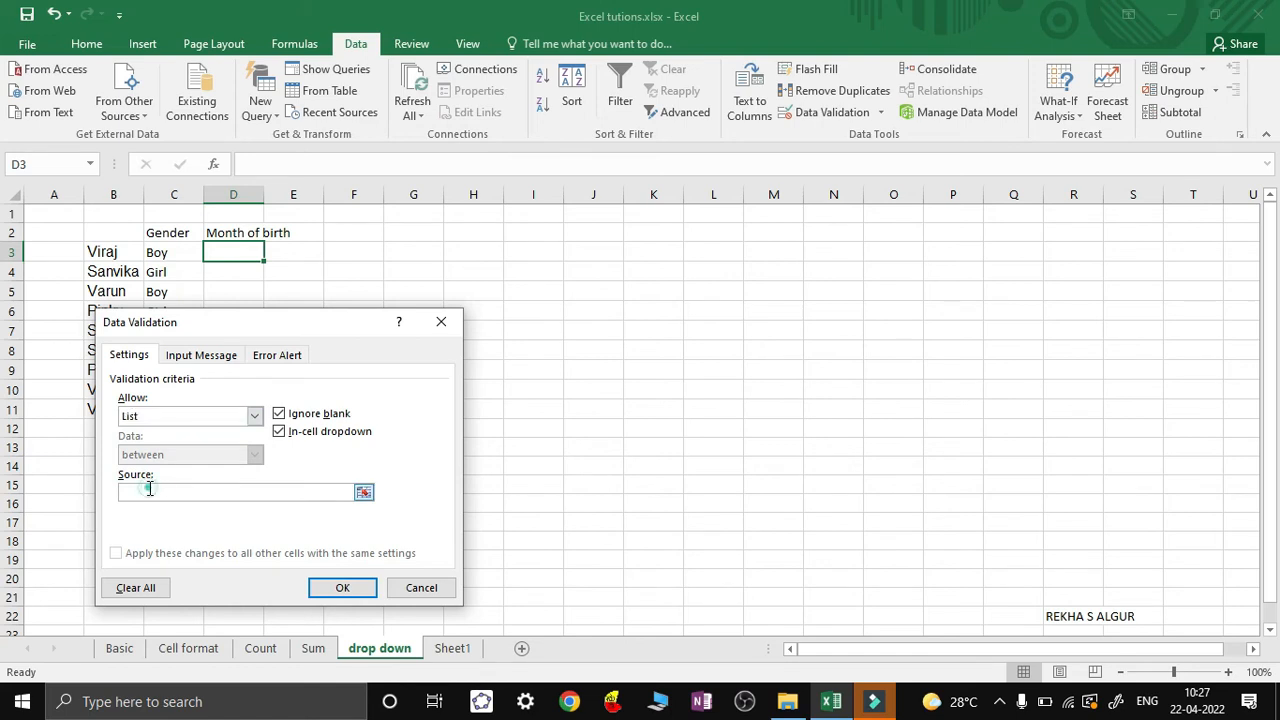
pyautogui.click(149, 489)
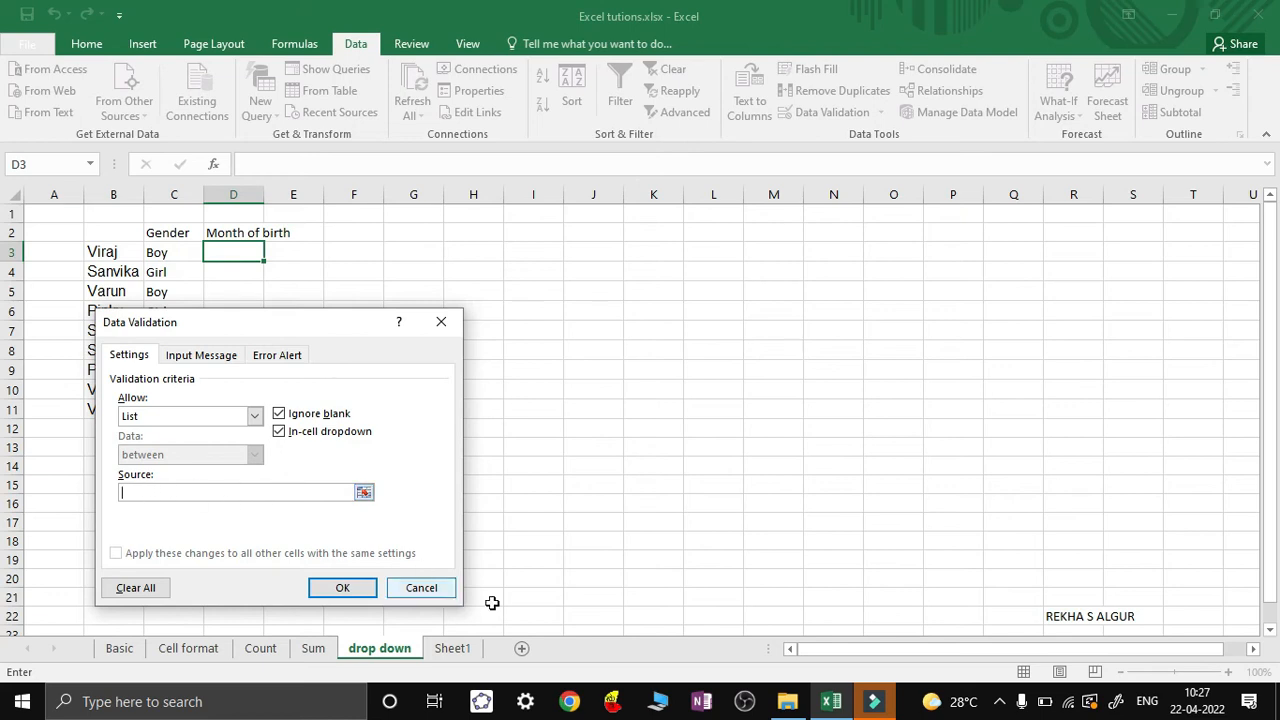
# - Use the months in Sheet1 cells B2:B13 as the validation list source for D3 and apply it
pyautogui.click(450, 650)
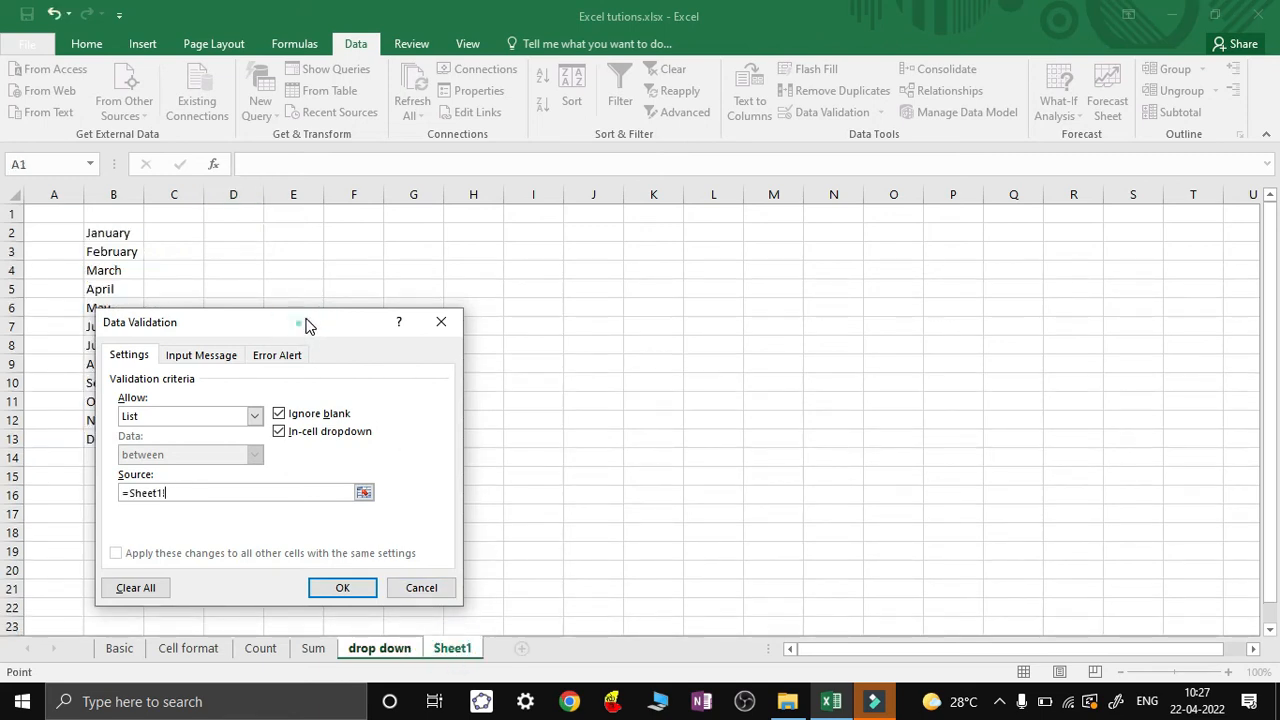
pyautogui.moveTo(302, 330); pyautogui.dragTo(458, 270)
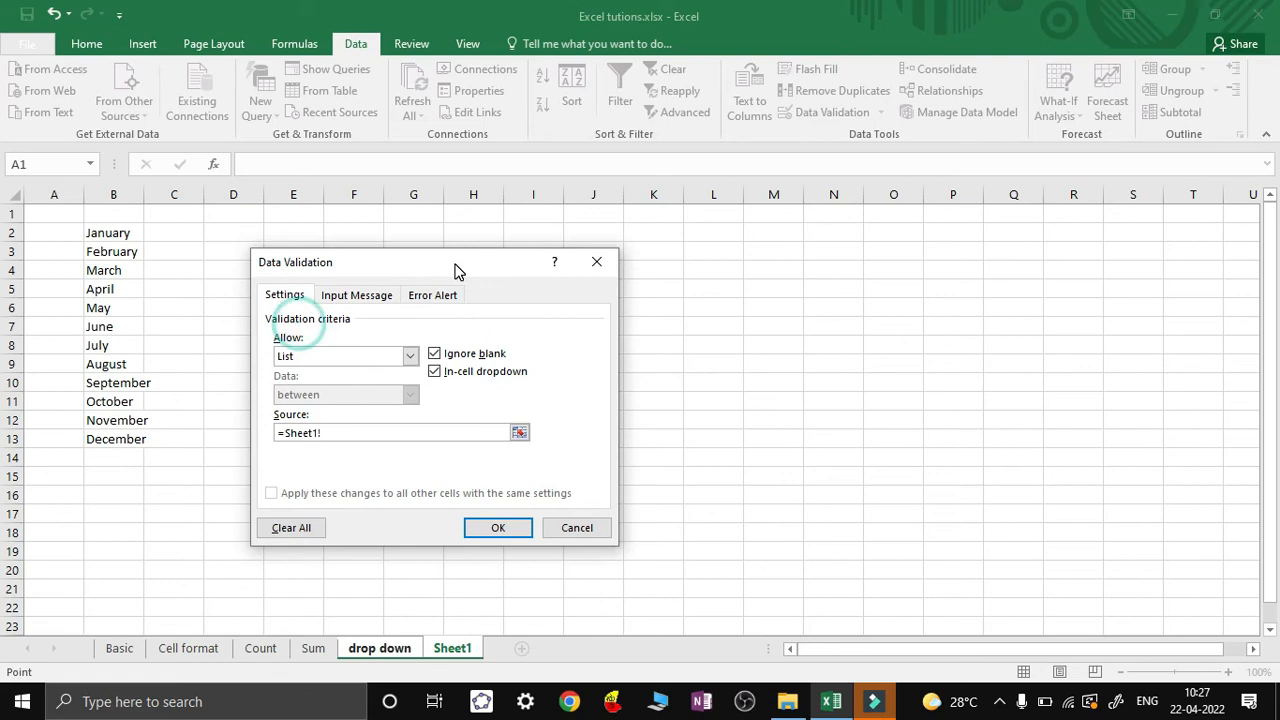
pyautogui.click(103, 234)
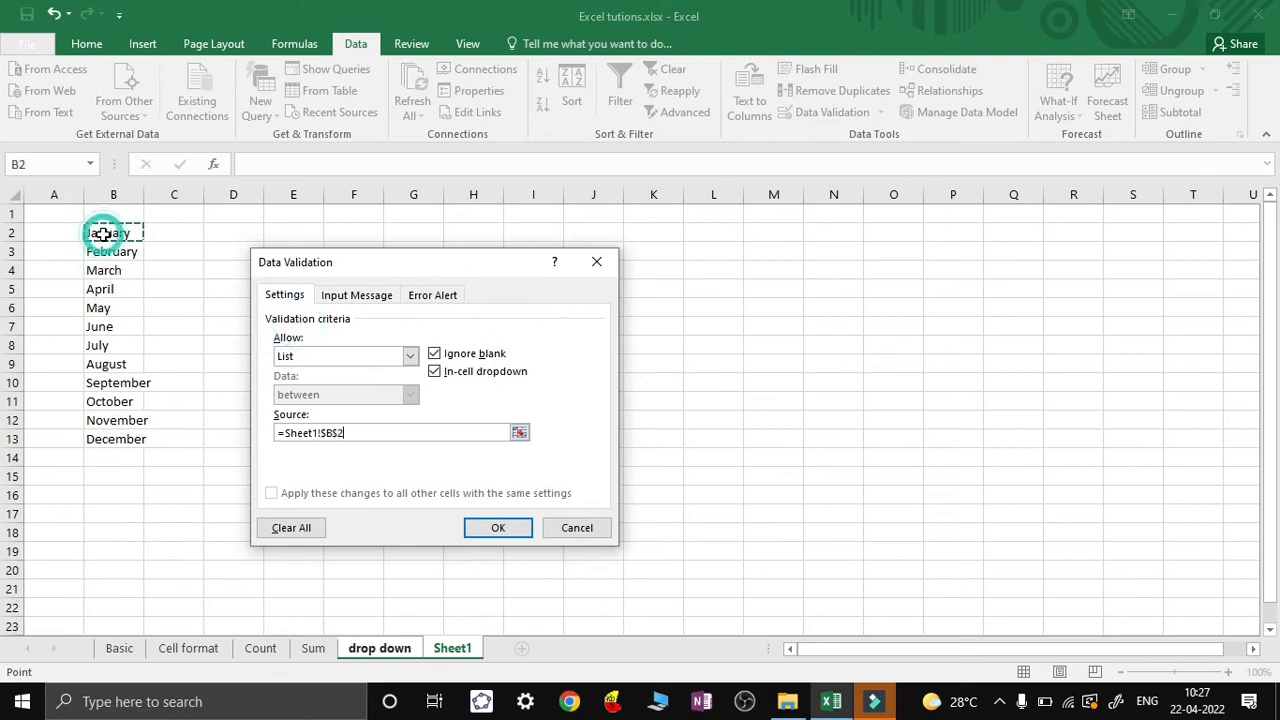
pyautogui.click(108, 233)
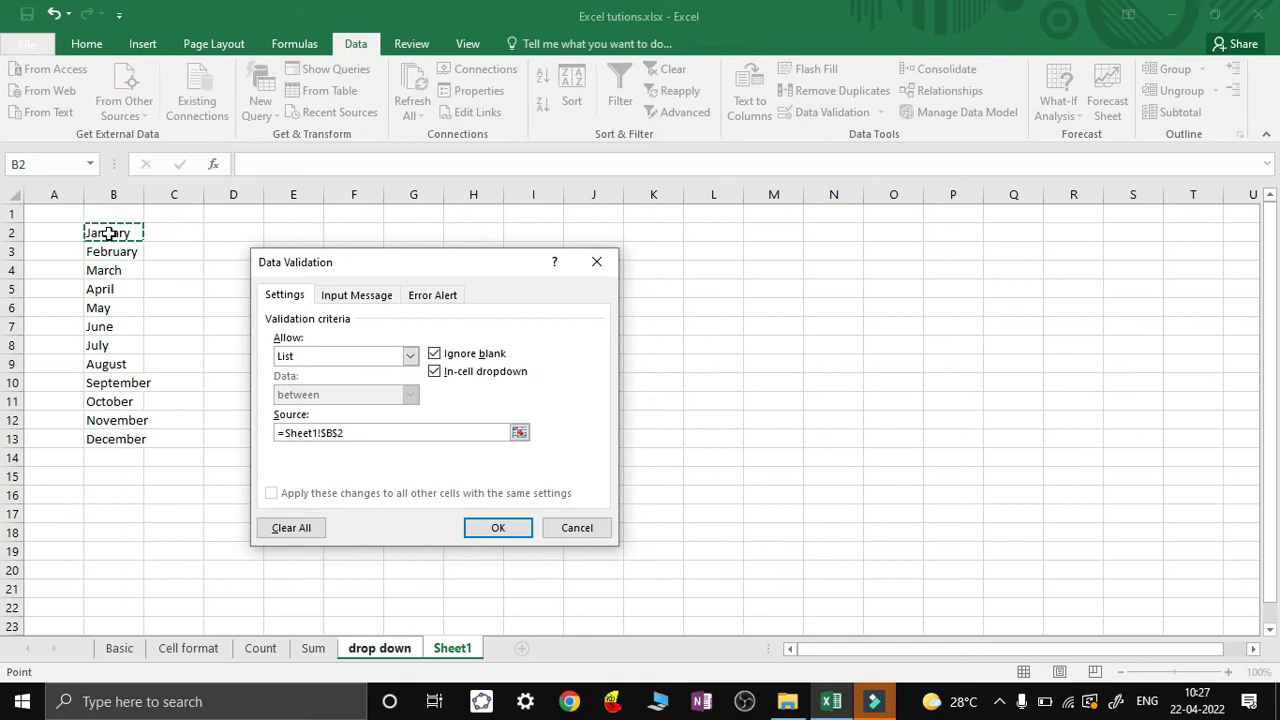
pyautogui.moveTo(108, 233); pyautogui.dragTo(97, 434)
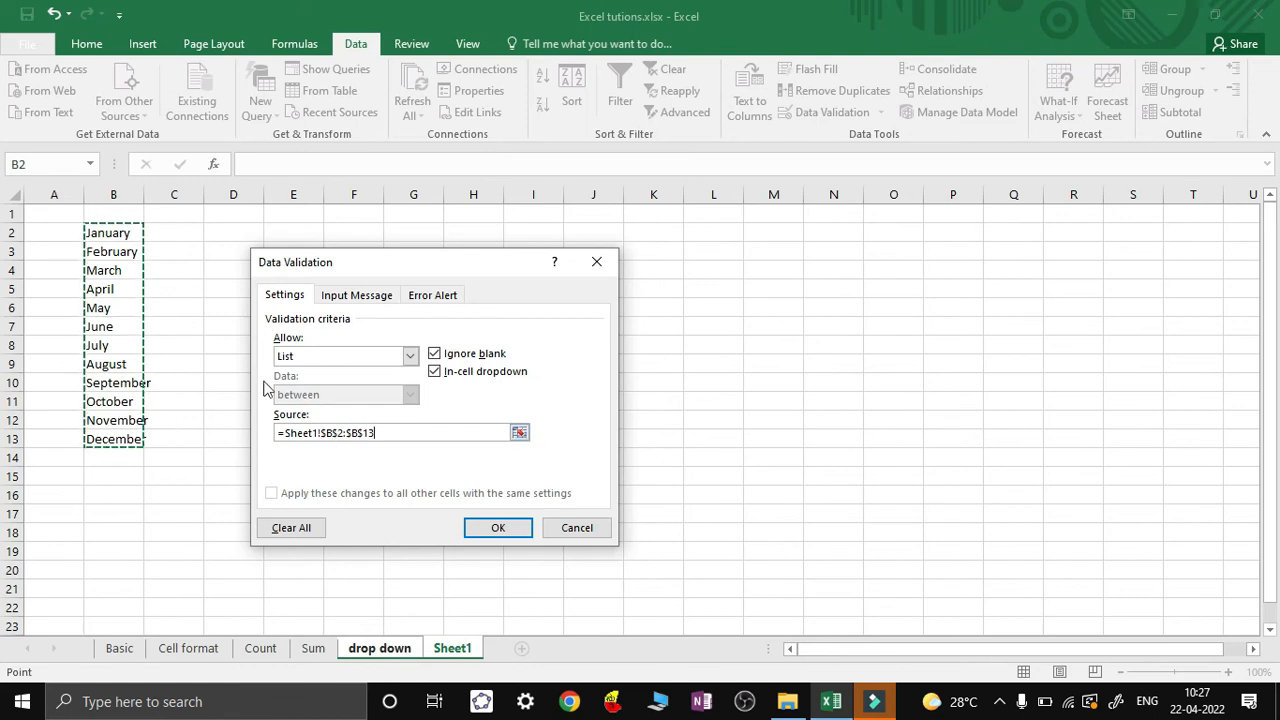
pyautogui.click(499, 529)
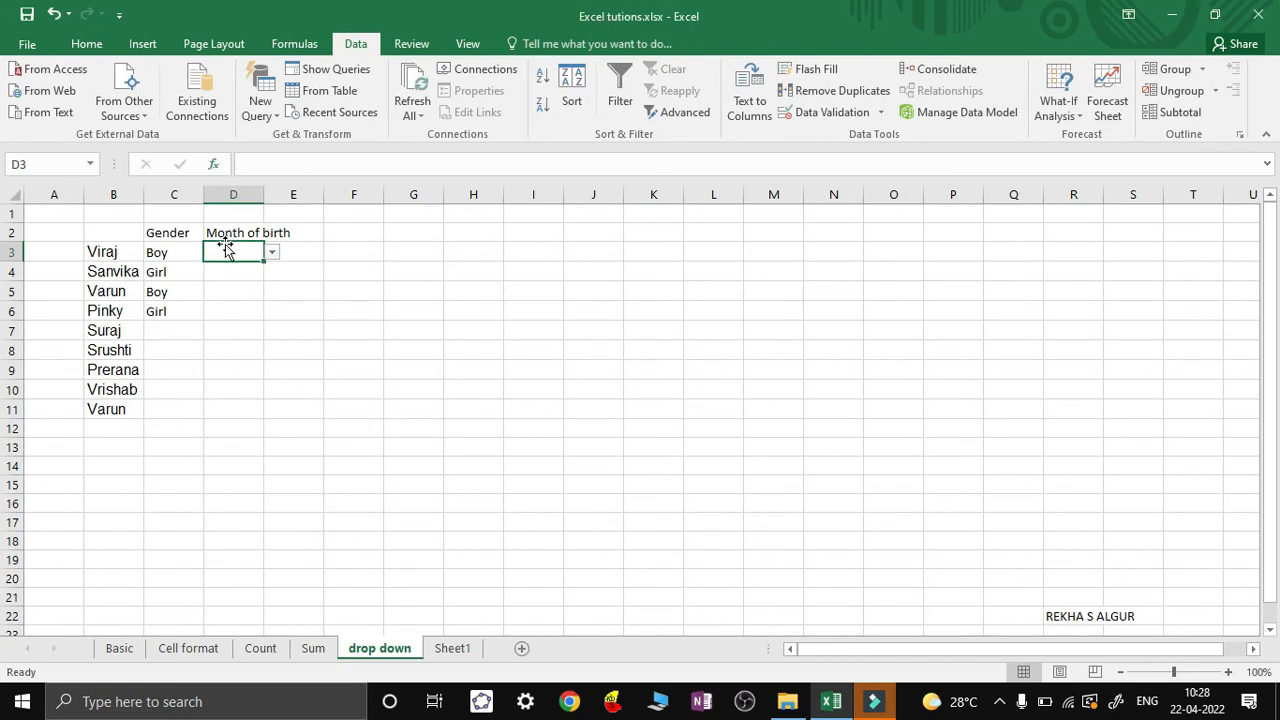
# - Try the month drop-down list in D3 by choosing October and replacing it with May
pyautogui.click(274, 256)
pyautogui.click(272, 351)
pyautogui.click(272, 351)
pyautogui.click(272, 351)
pyautogui.click(249, 340)
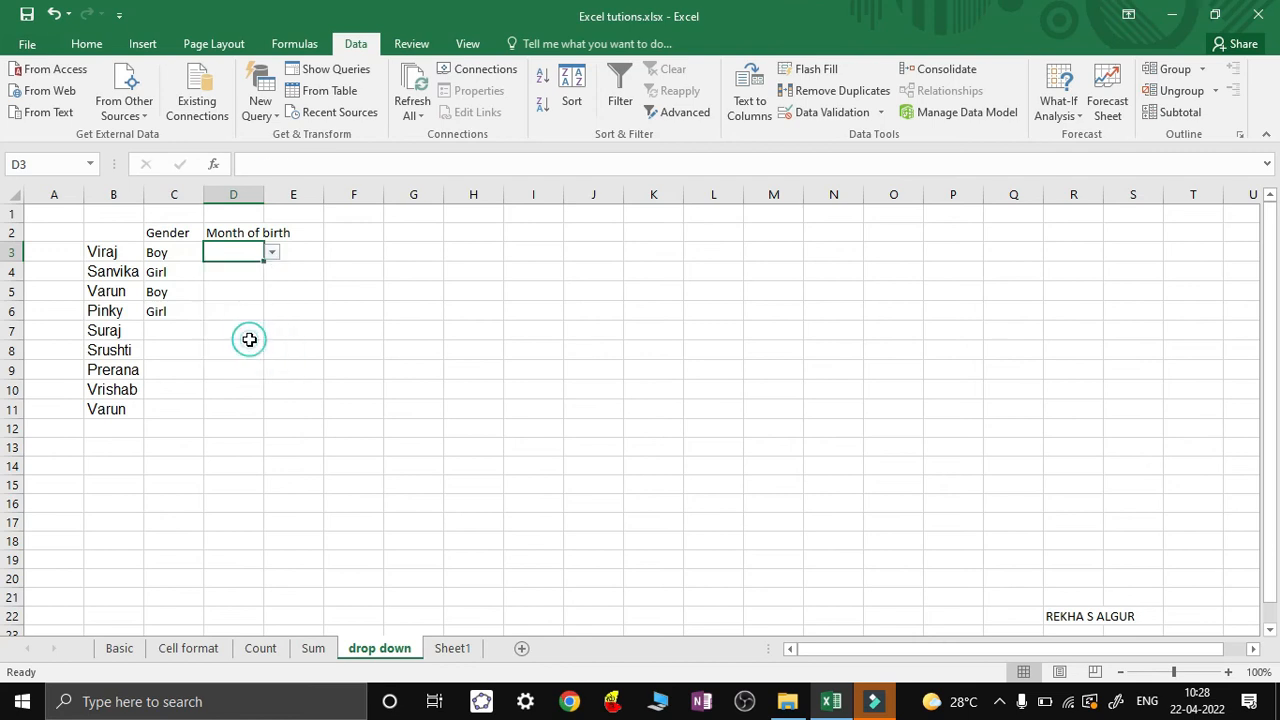
pyautogui.click(272, 255)
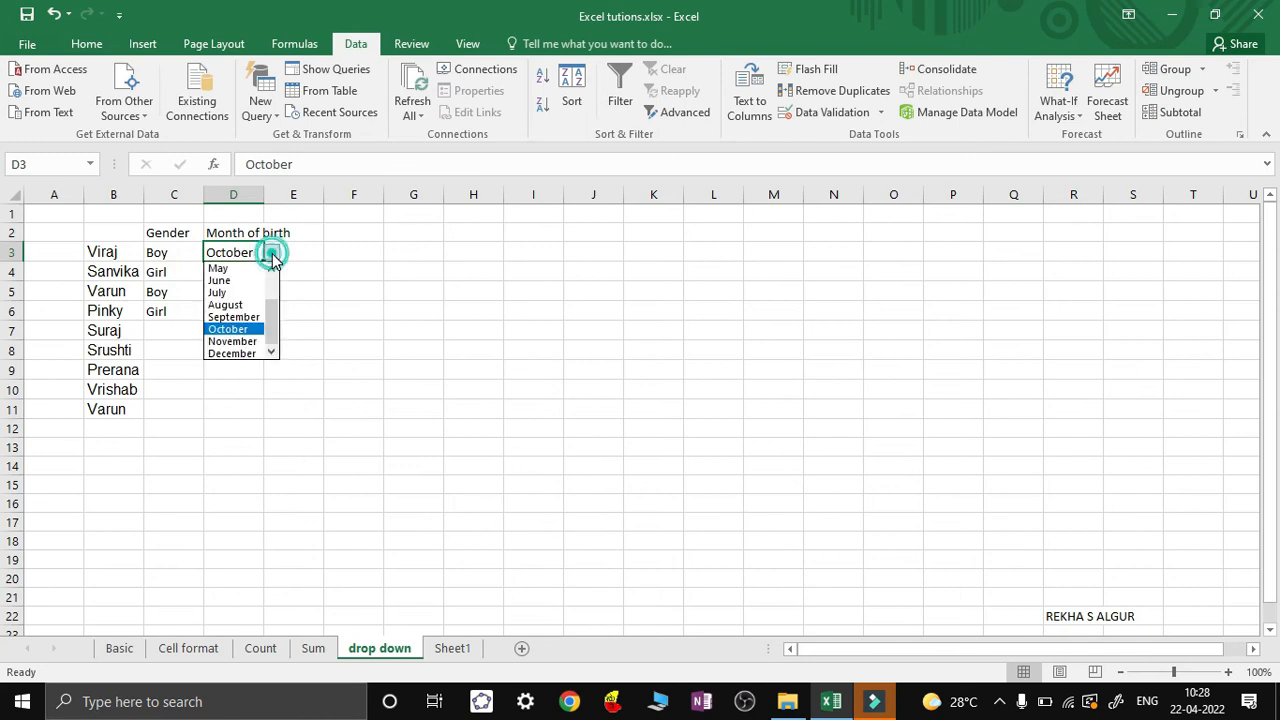
pyautogui.click(219, 269)
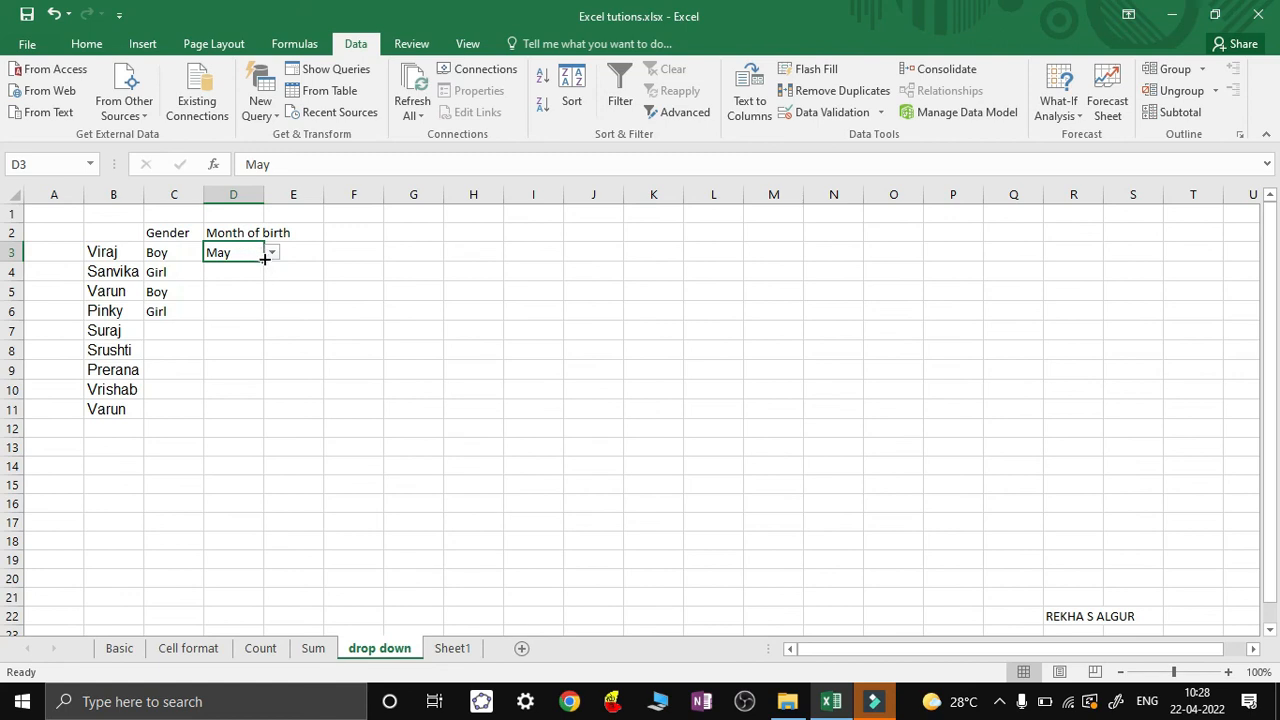
# - Try filling the month in D3 down to D11, and clear the contents of D3:D11
pyautogui.doubleClick(264, 261)
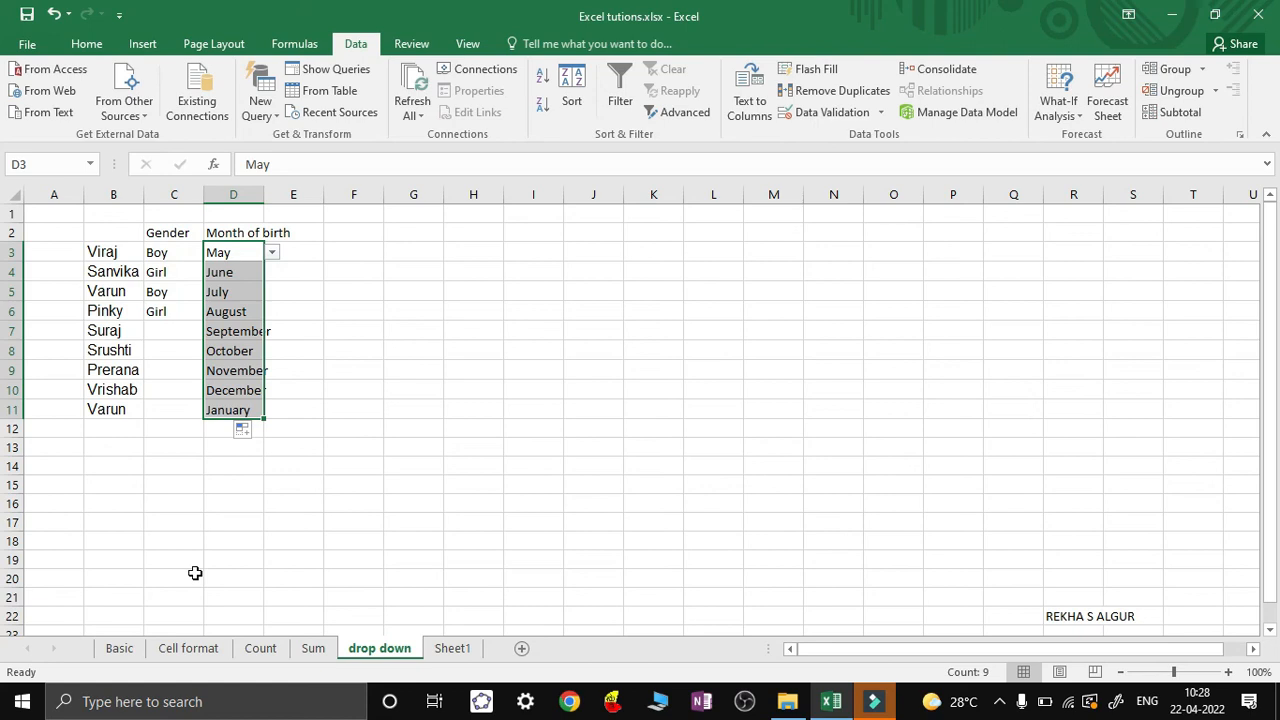
pyautogui.press('Delete')
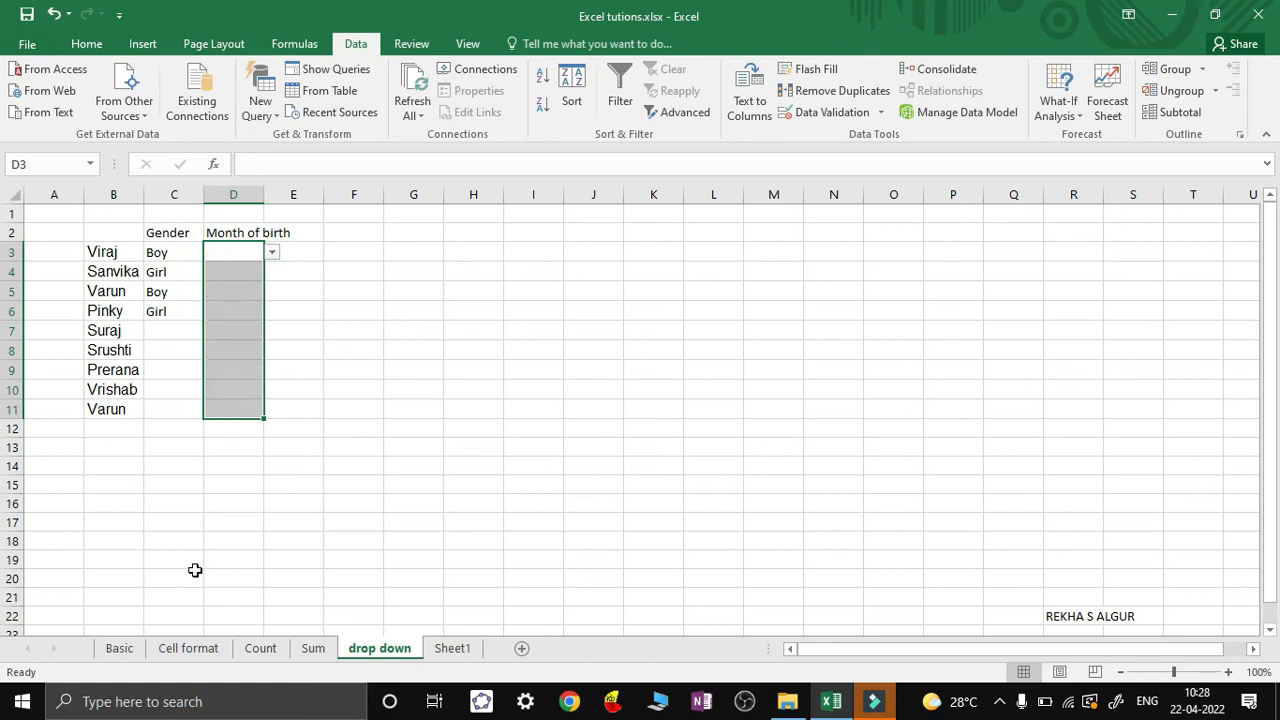
pyautogui.click(459, 452)
# - Copy the empty D3 cell with its month drop-down list down through D11
pyautogui.click(228, 255)
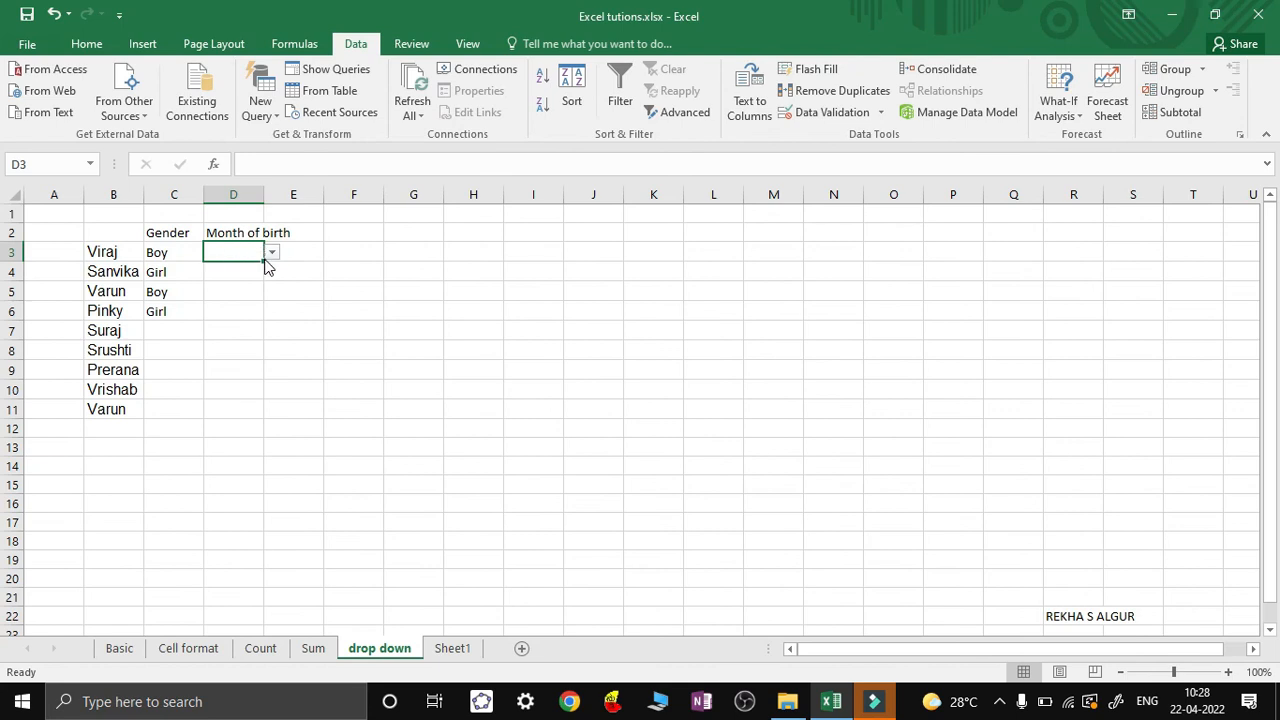
pyautogui.click(263, 260)
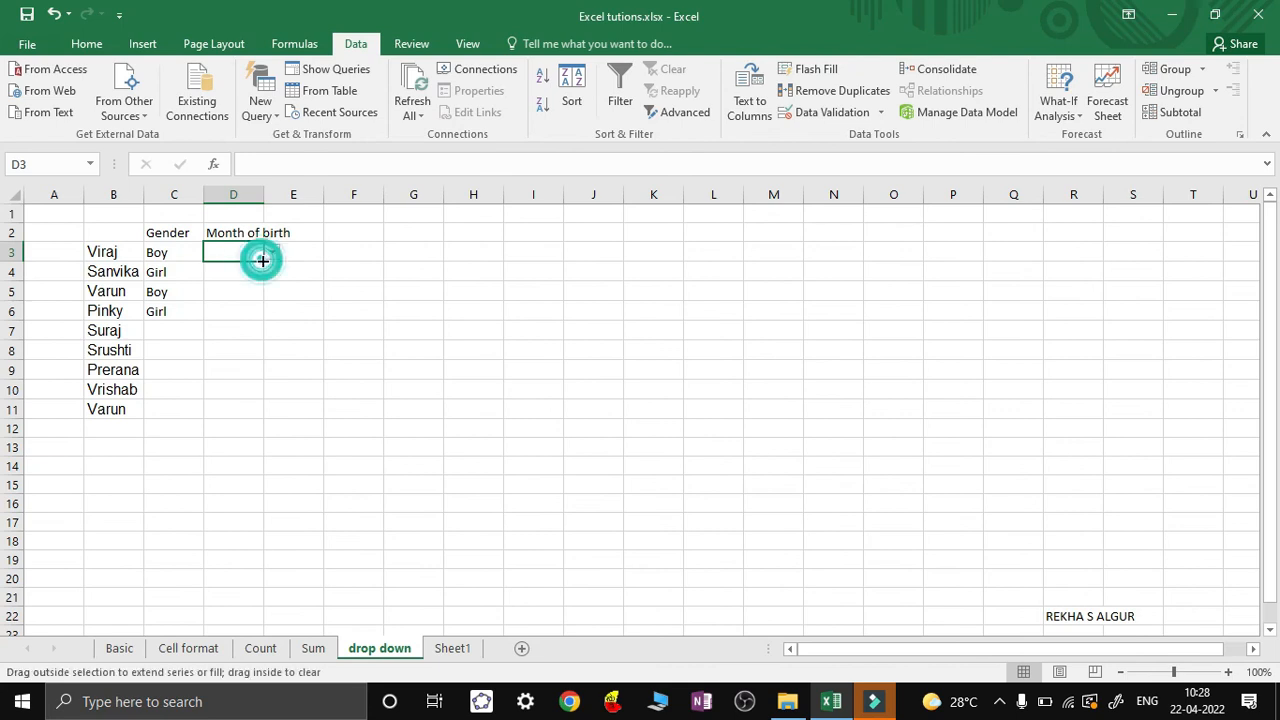
pyautogui.moveTo(263, 260); pyautogui.dragTo(264, 417)
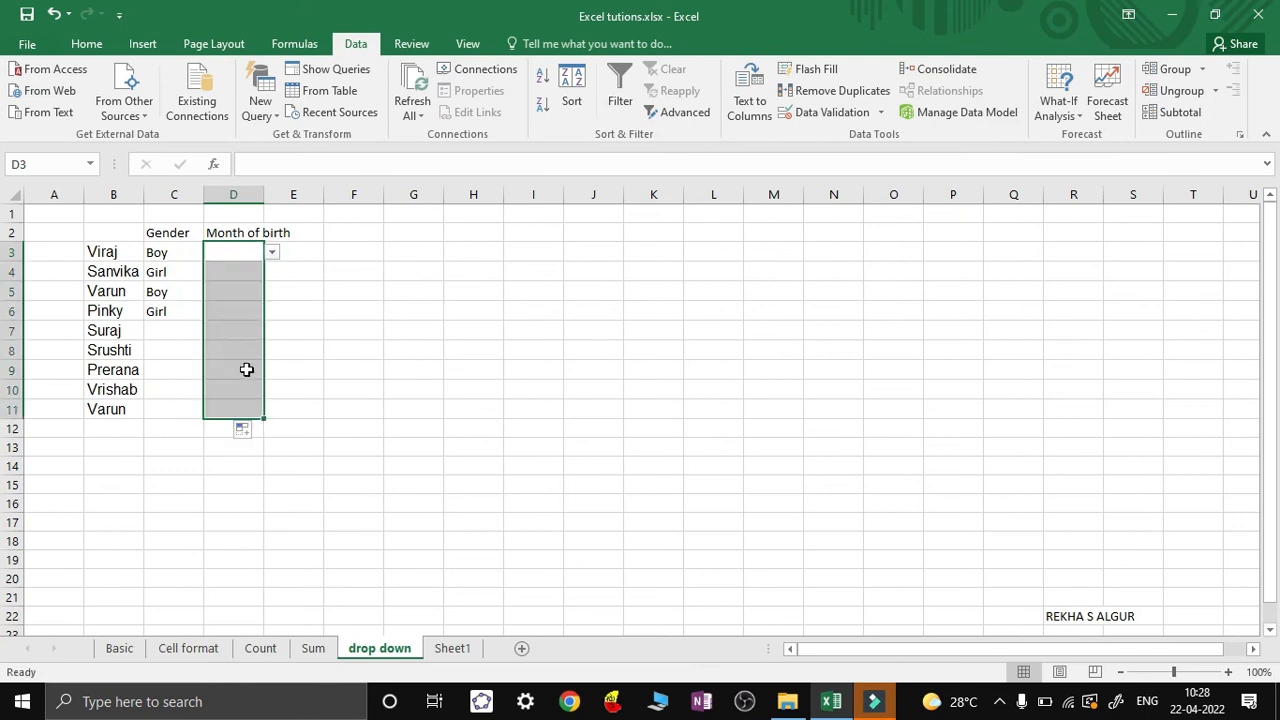
pyautogui.click(246, 370)
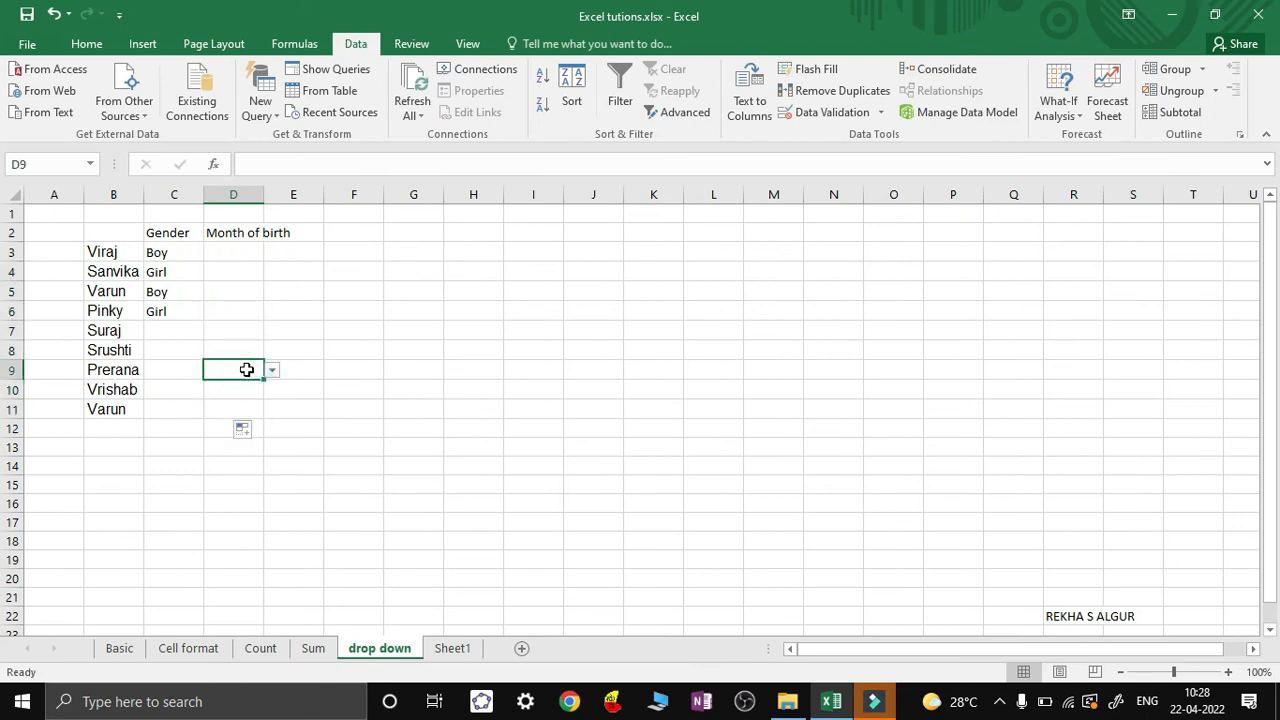
# - Choose Boy in C10 and October in D10 from their drop-down lists
pyautogui.click(170, 390)
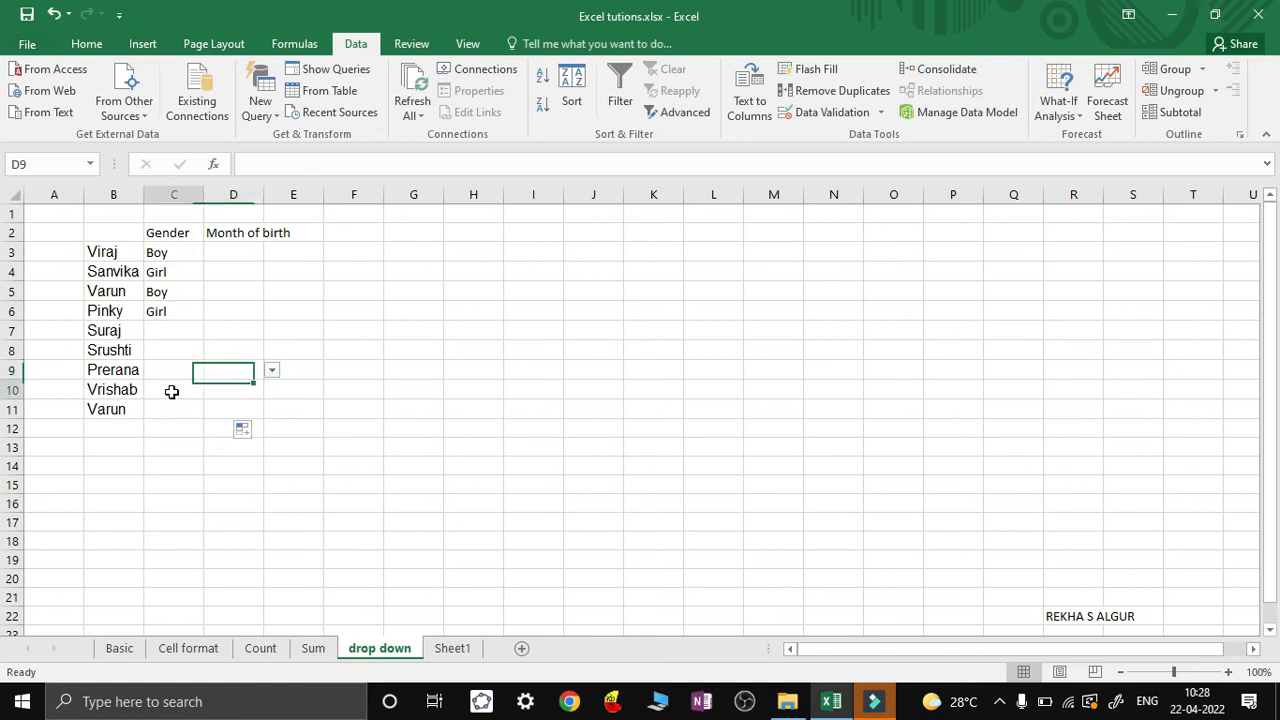
pyautogui.click(211, 392)
pyautogui.click(161, 408)
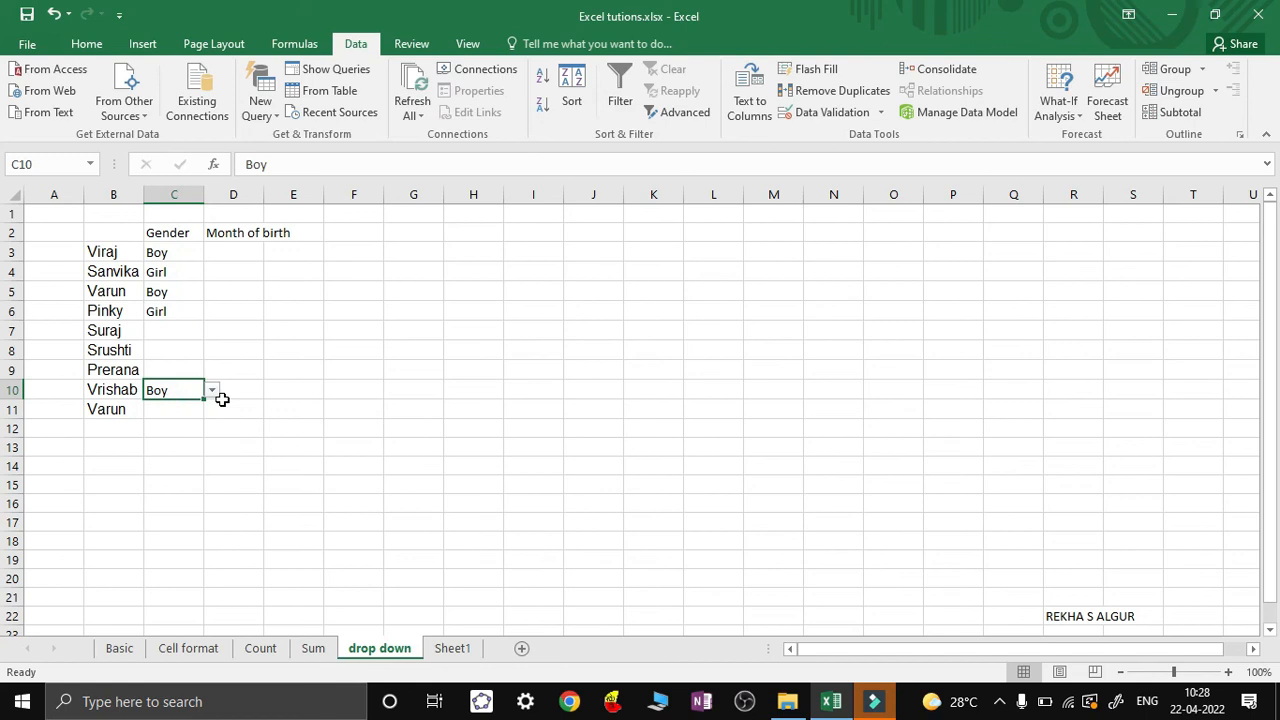
pyautogui.click(235, 396)
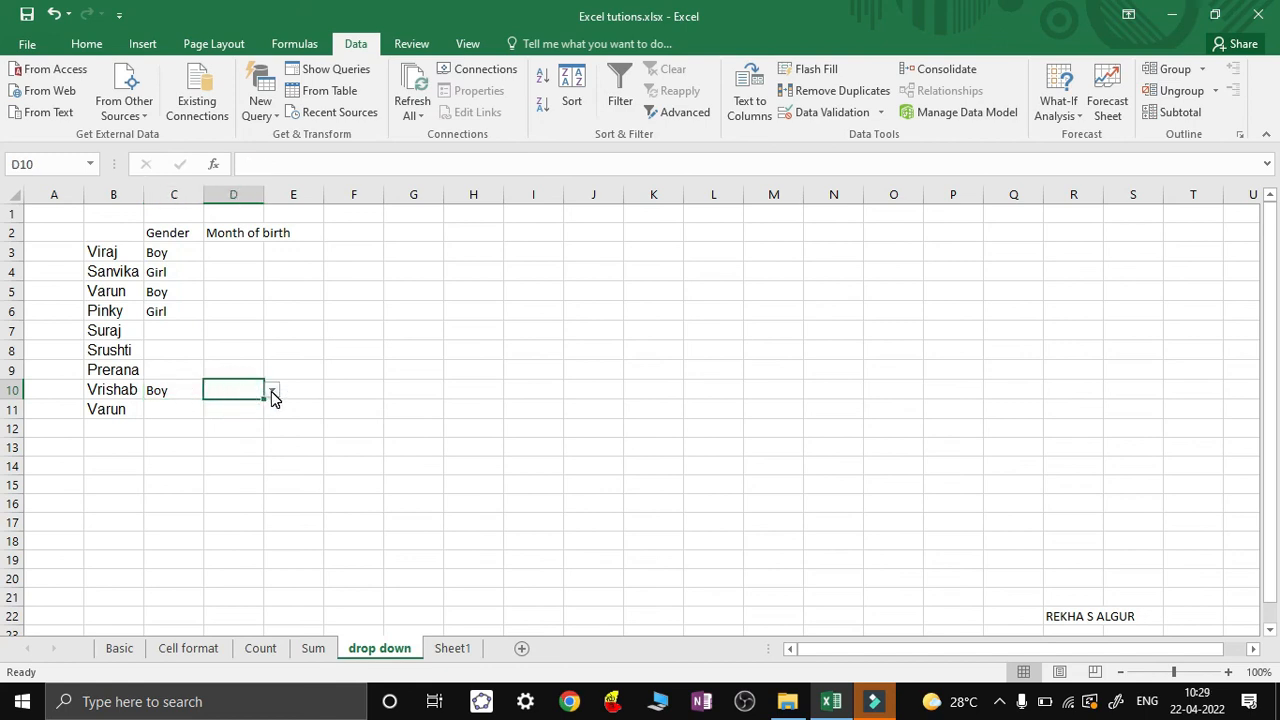
pyautogui.click(271, 391)
pyautogui.click(272, 491)
pyautogui.click(272, 491)
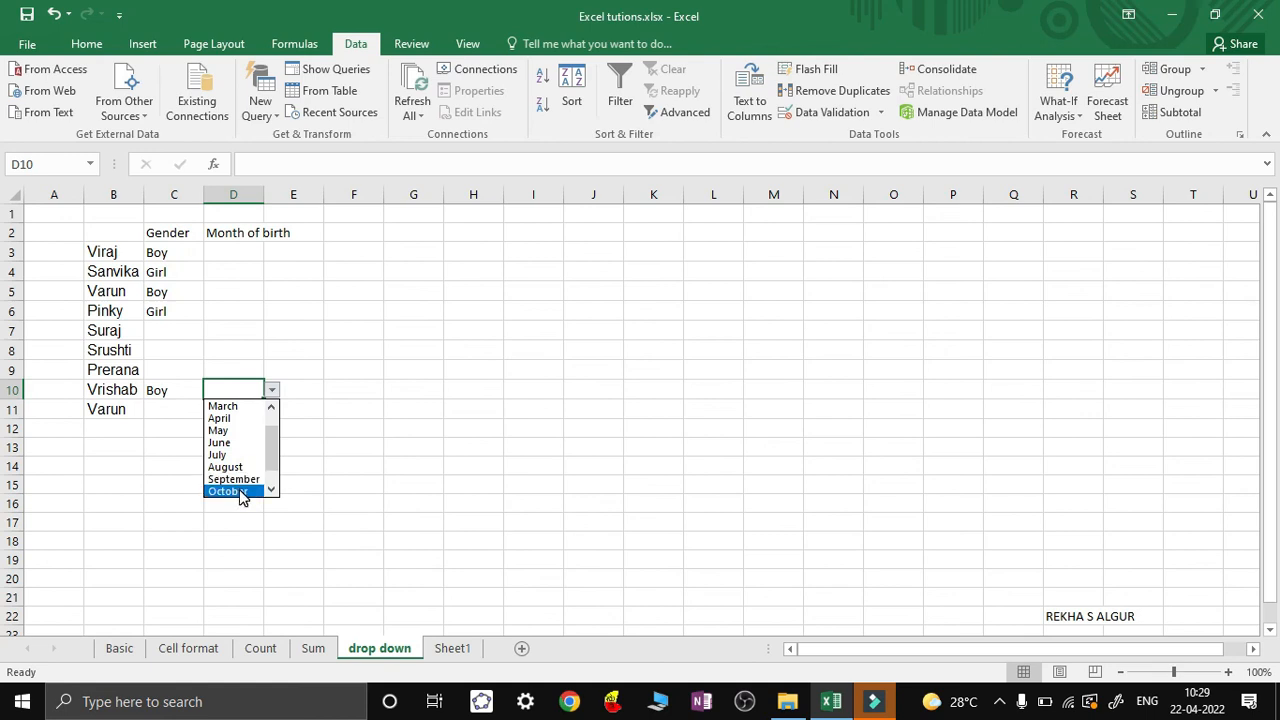
pyautogui.click(237, 491)
# - Choose Girl in C8 and August in D8 from their drop-down lists
pyautogui.click(186, 347)
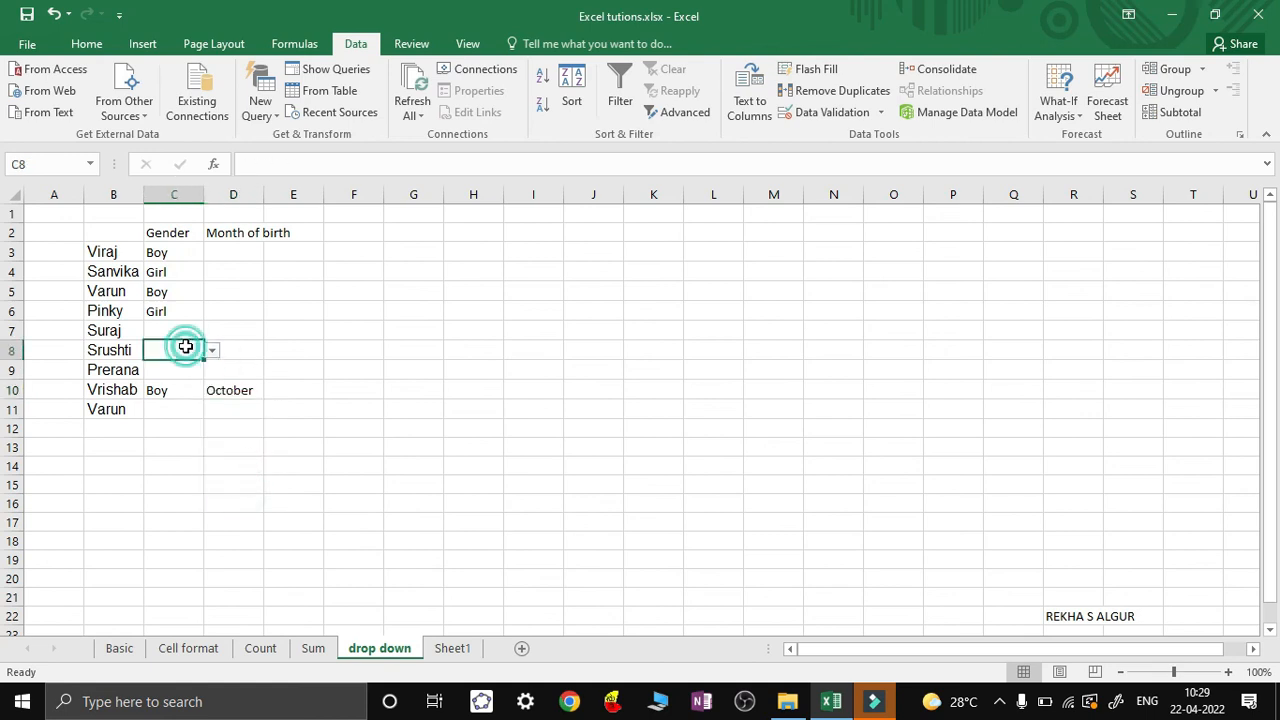
pyautogui.click(212, 352)
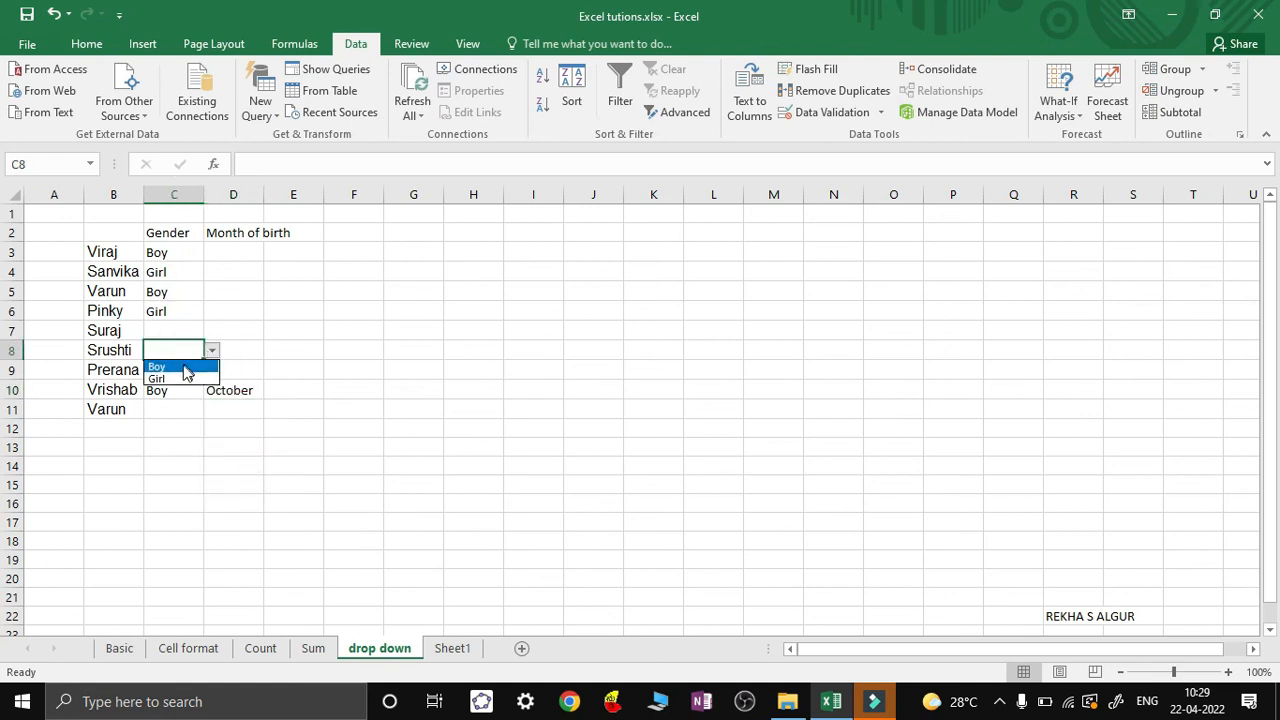
pyautogui.click(177, 379)
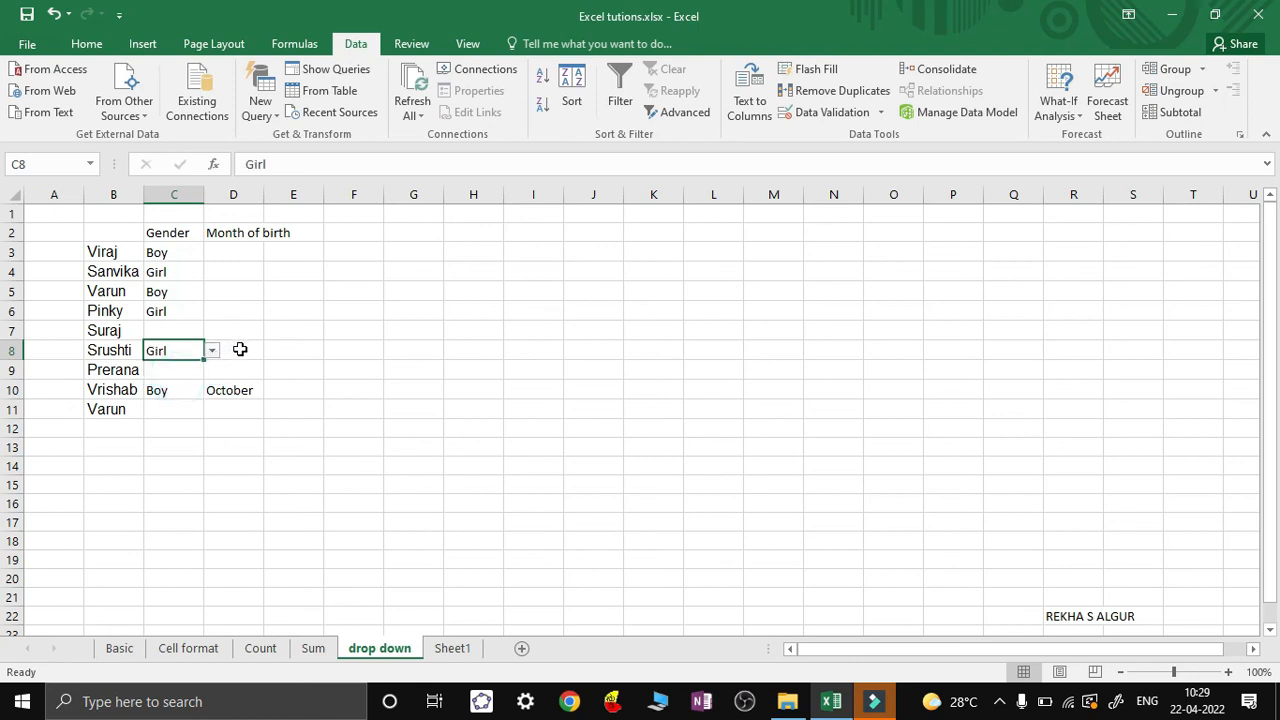
pyautogui.click(240, 349)
pyautogui.click(272, 352)
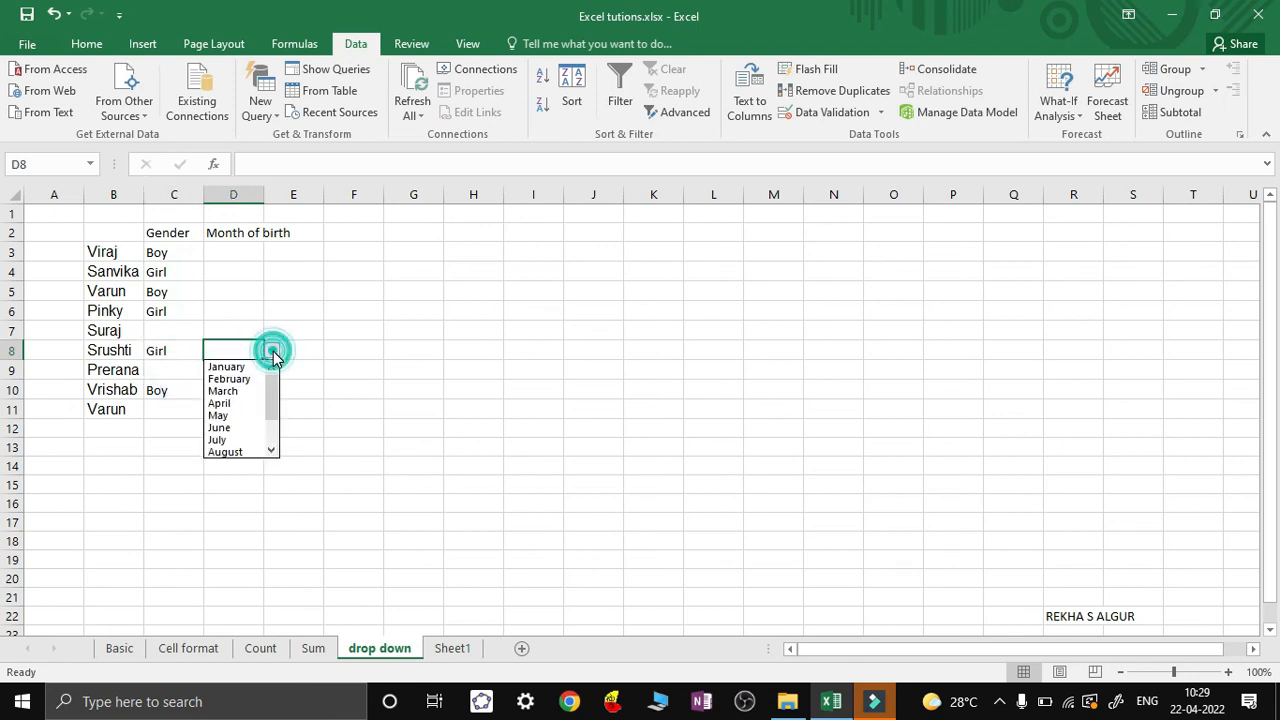
pyautogui.click(244, 452)
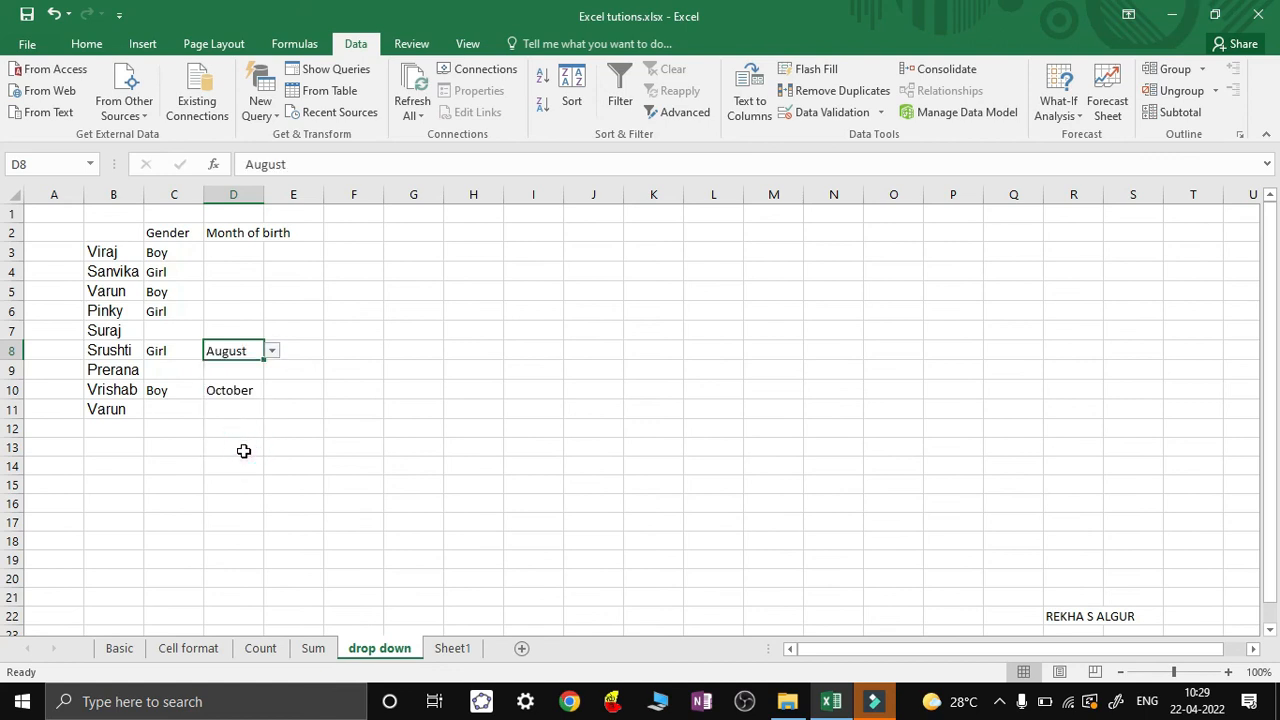
pyautogui.click(400, 440)
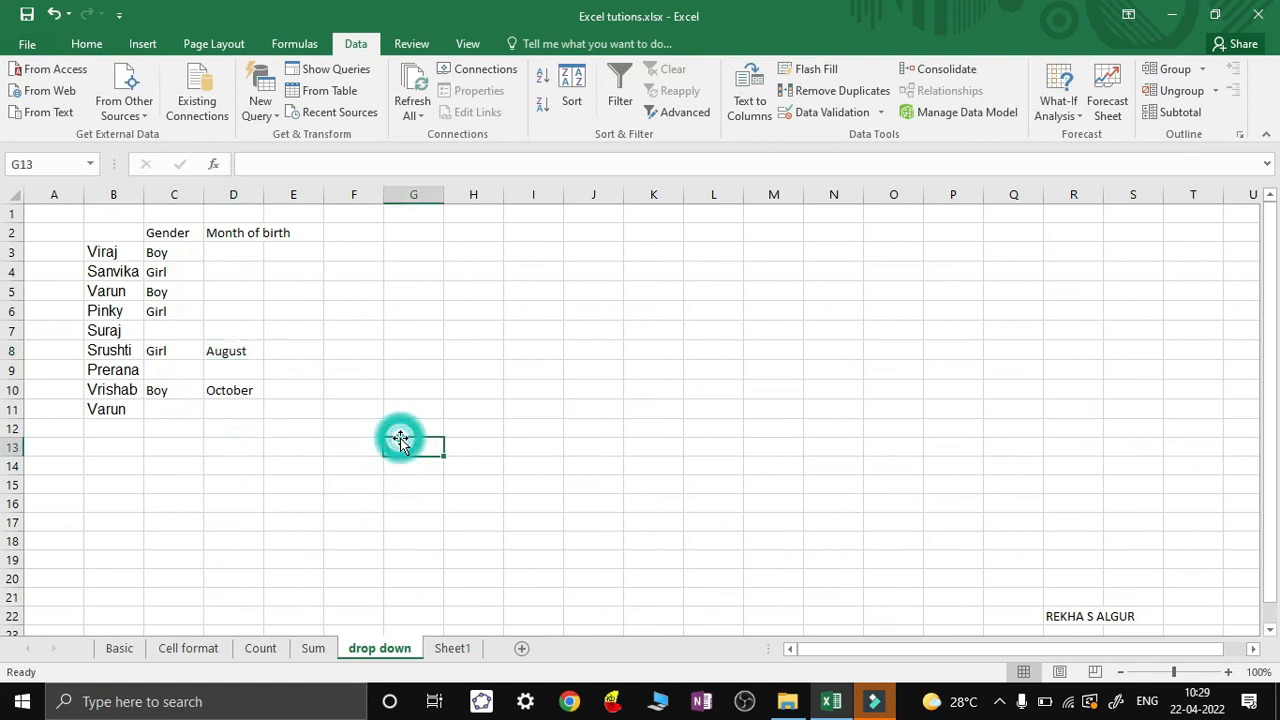
# - Choose May from the month drop-down list in D3, the first Month of birth entry
pyautogui.click(241, 254)
pyautogui.click(271, 253)
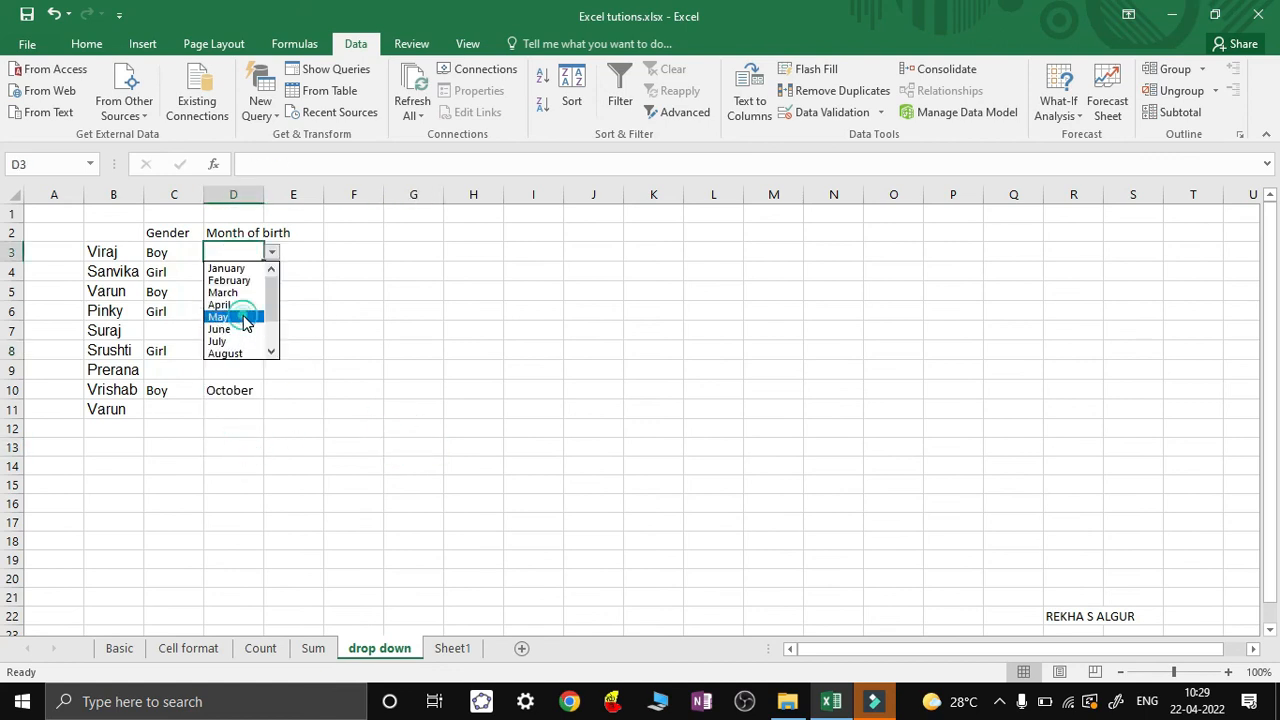
pyautogui.click(243, 318)
pyautogui.click(414, 325)
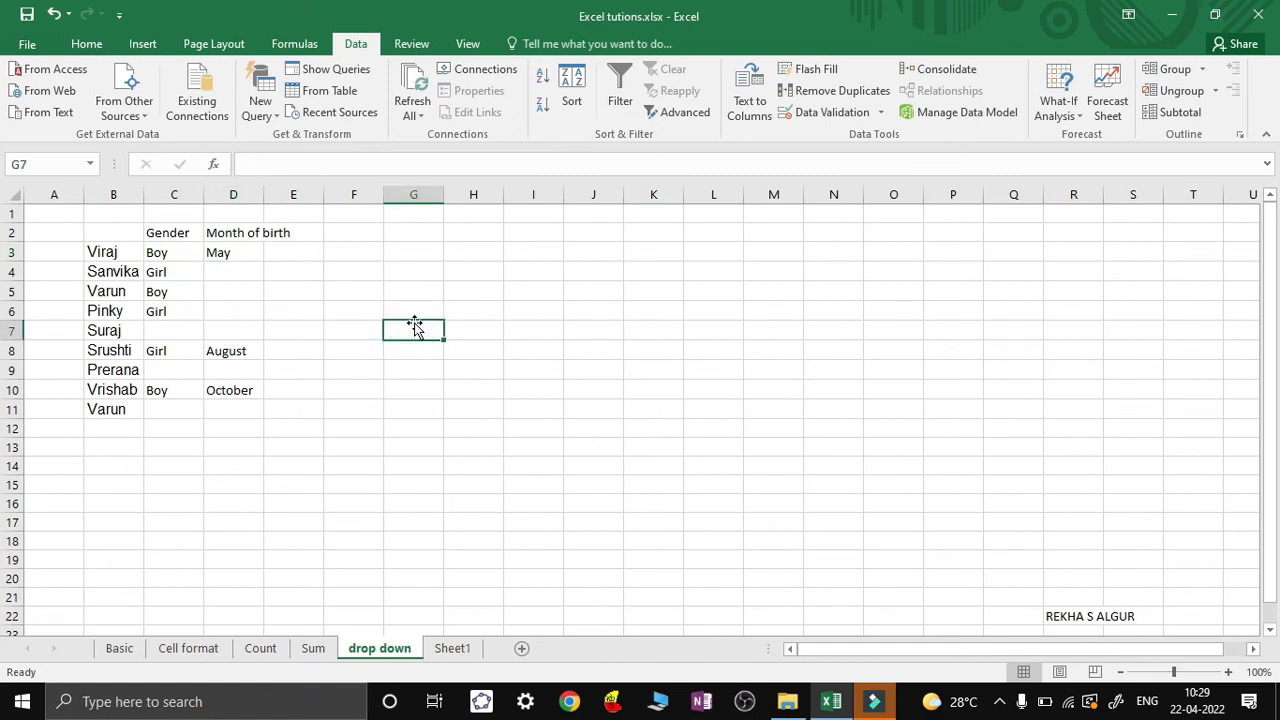